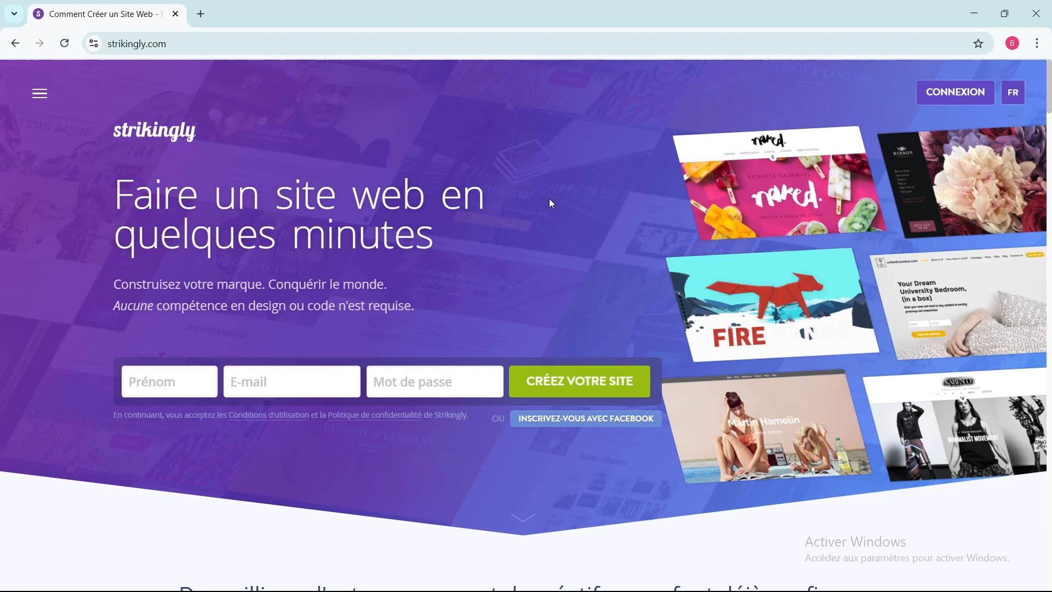
Look through the Strikingly home page's sign-up form, client site showcases and press mentions.
scroll(549, 199, down, 3)
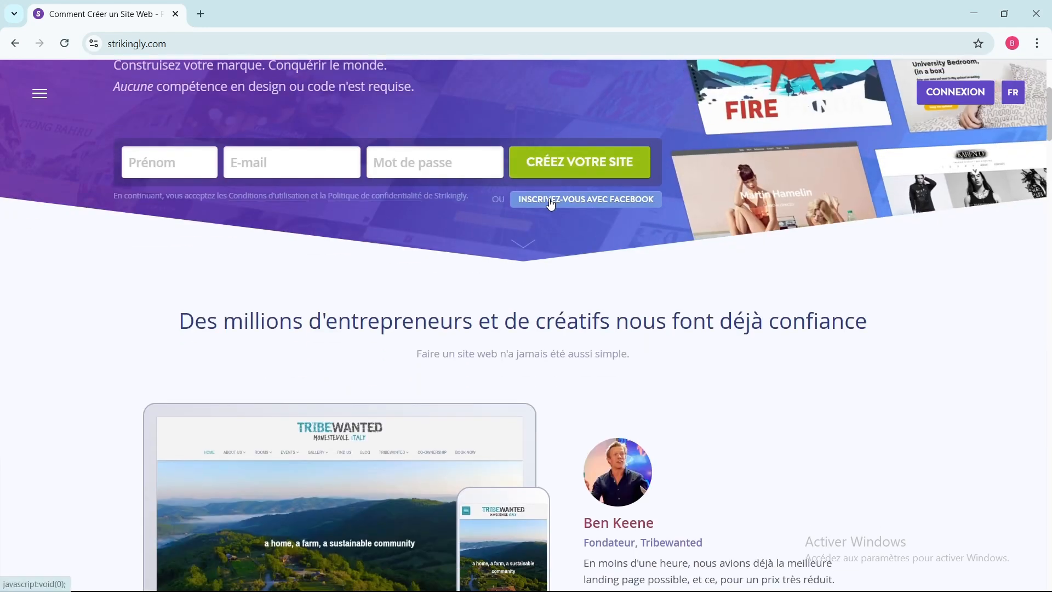
scroll(551, 203, up, 3)
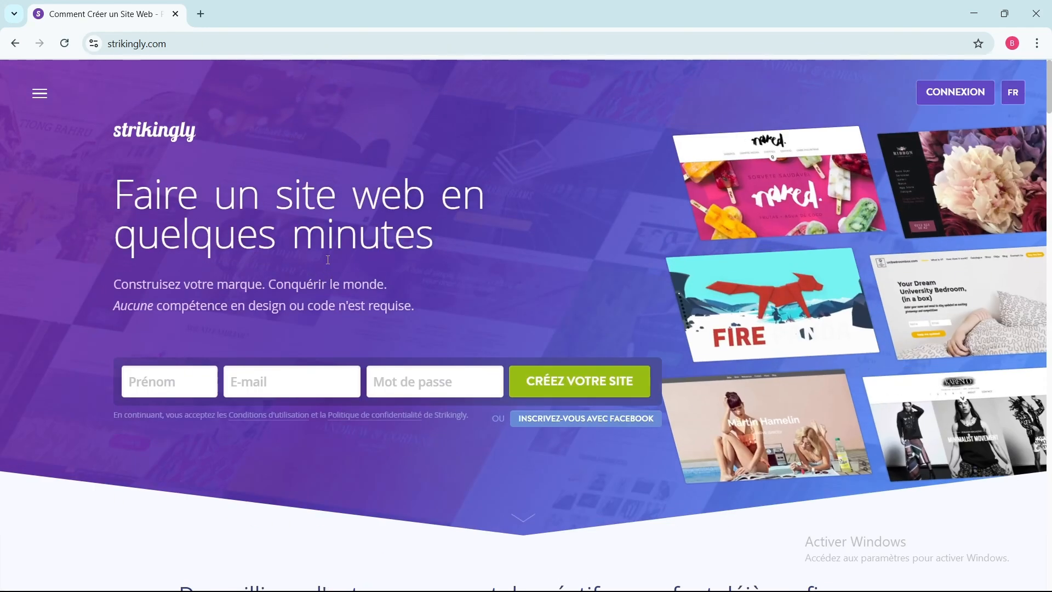
scroll(328, 260, down, 7)
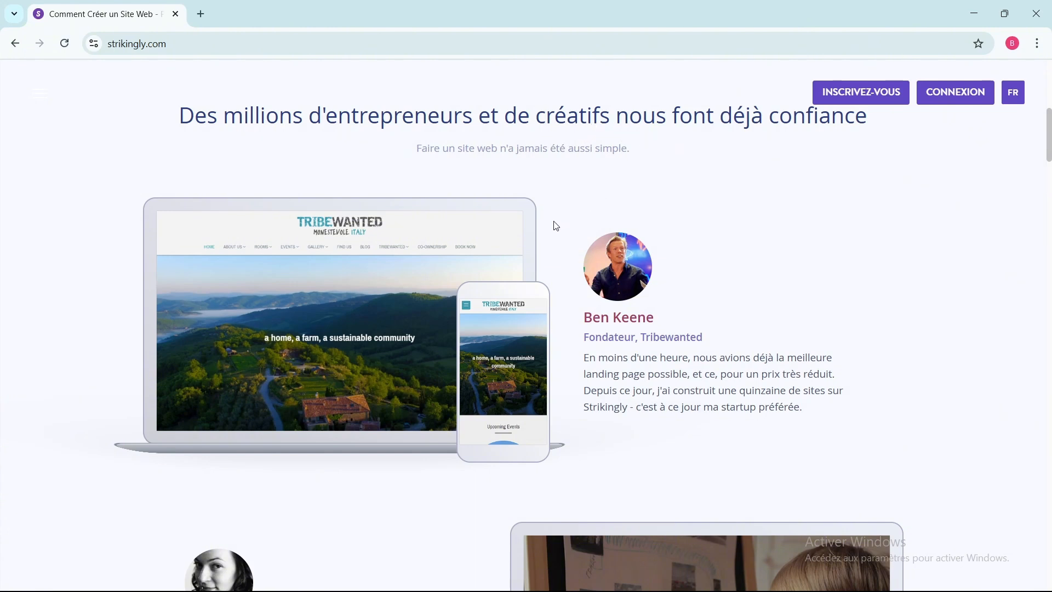
scroll(556, 225, down, 3)
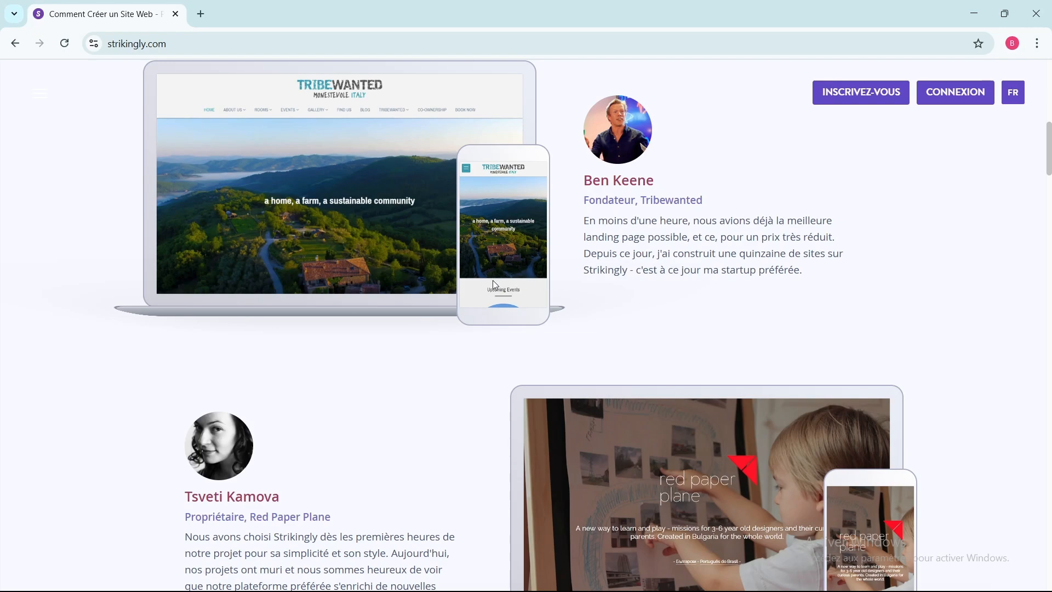
scroll(492, 281, down, 5)
scroll(585, 171, down, 3)
scroll(607, 151, up, 4)
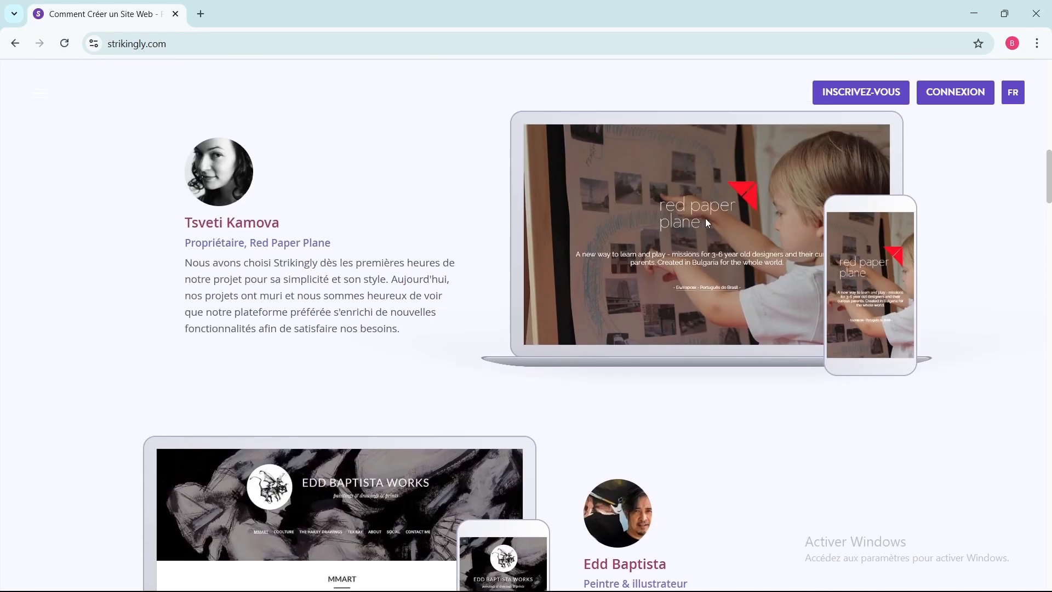
scroll(476, 344, down, 3)
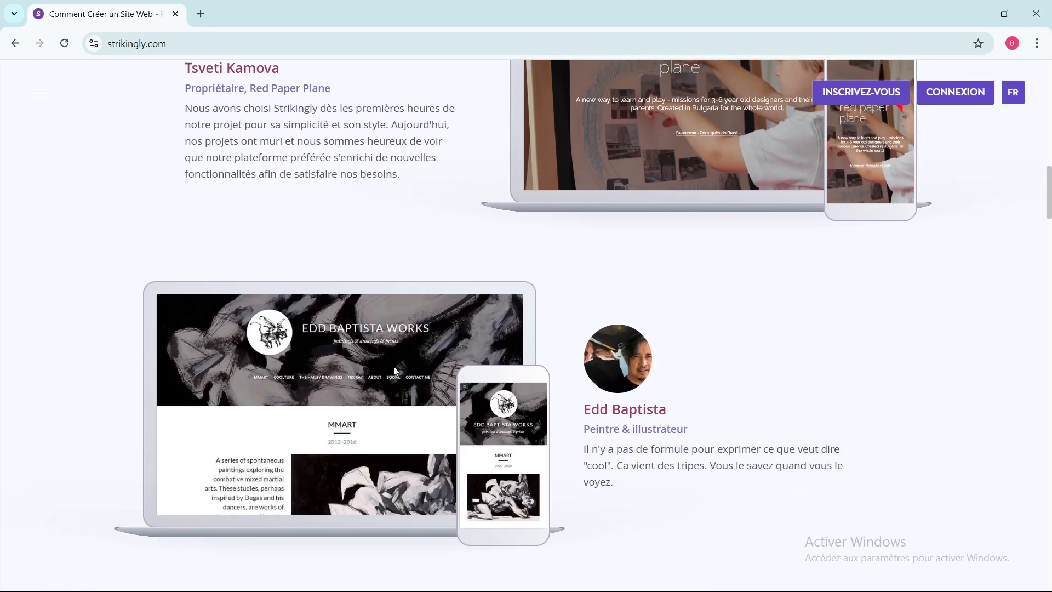
scroll(392, 366, down, 3)
scroll(407, 299, down, 3)
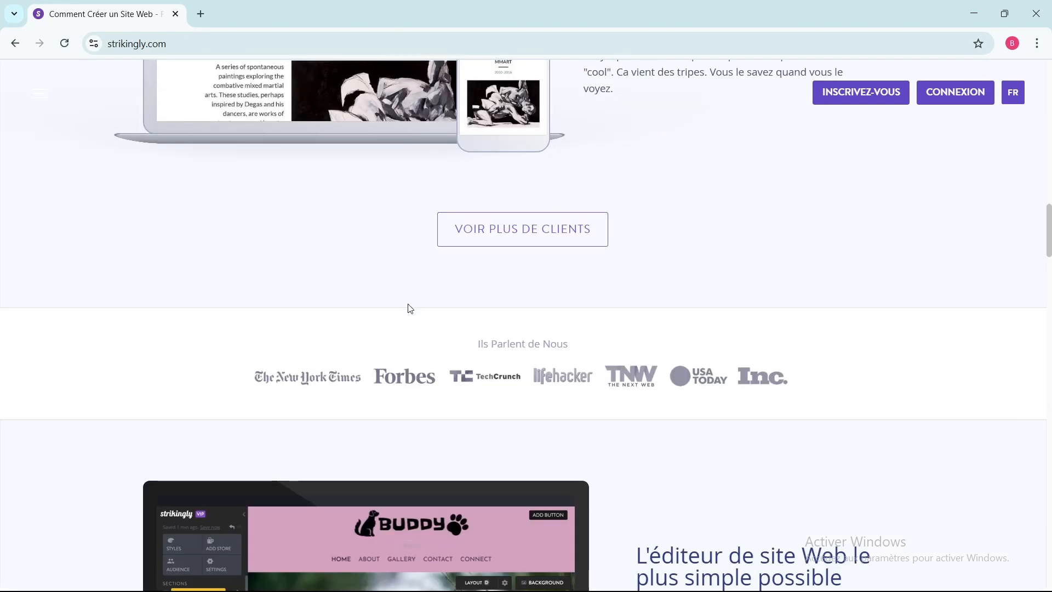
scroll(402, 321, down, 2)
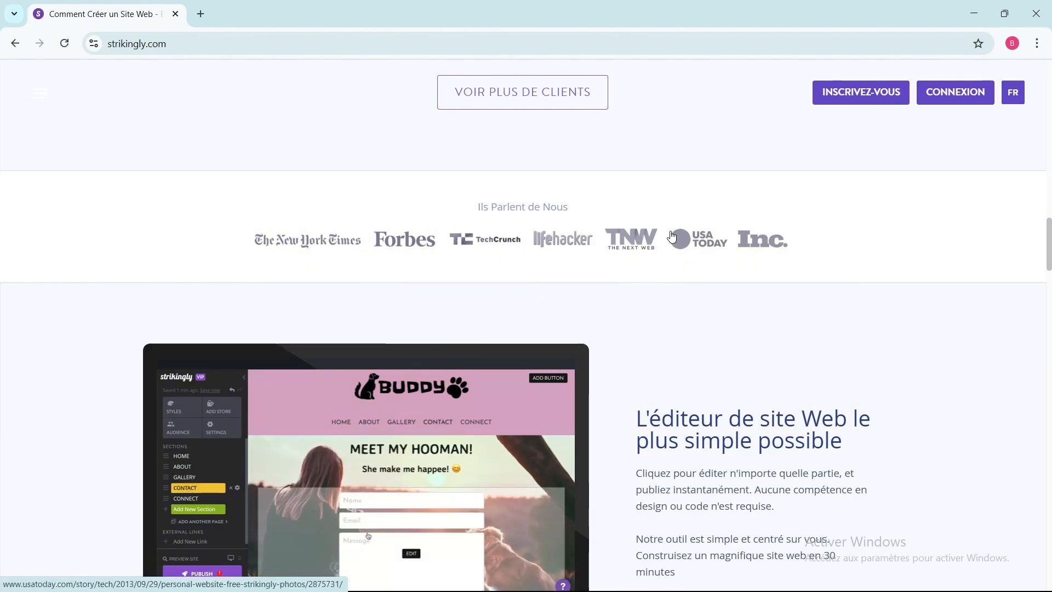
Examine the home page's sections on the site editor, integrated e-commerce, audience tools and full feature list.
scroll(495, 292, down, 4)
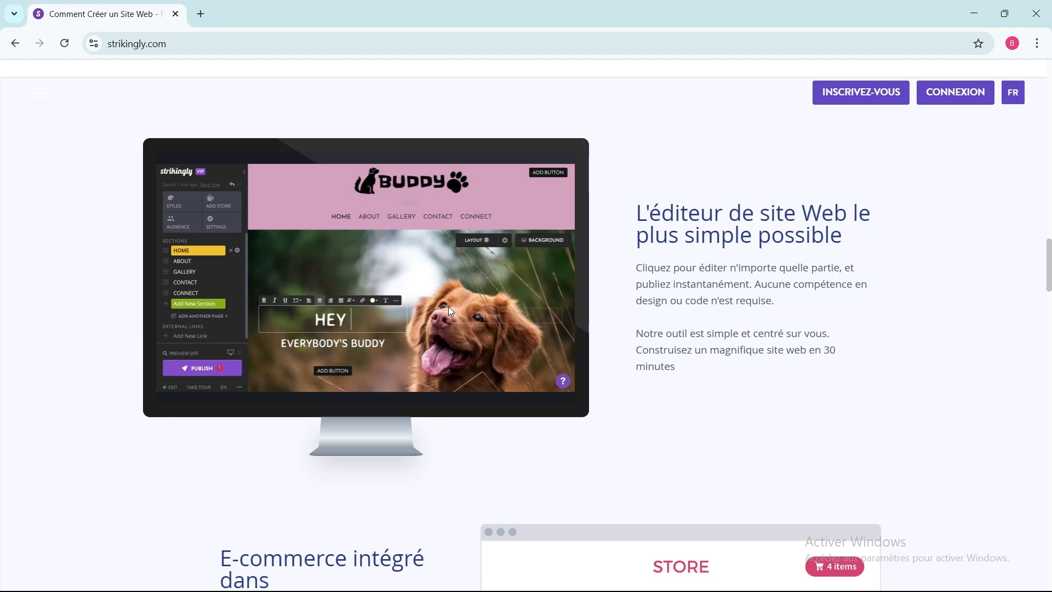
scroll(447, 310, down, 1)
scroll(446, 312, down, 7)
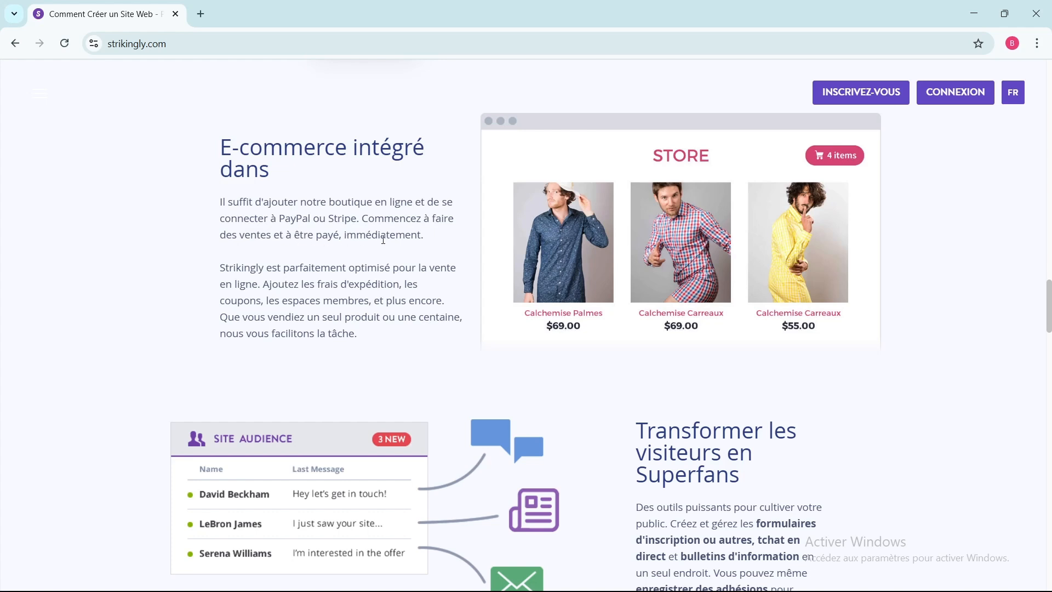
scroll(384, 240, down, 1)
scroll(613, 186, up, 1)
scroll(593, 284, down, 3)
scroll(408, 291, down, 8)
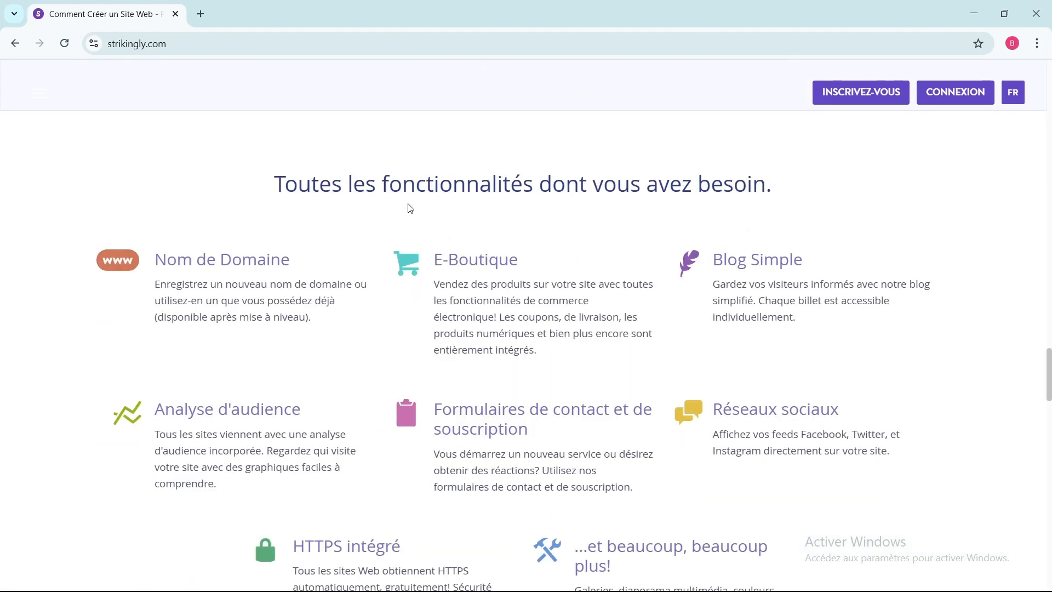
scroll(591, 242, down, 2)
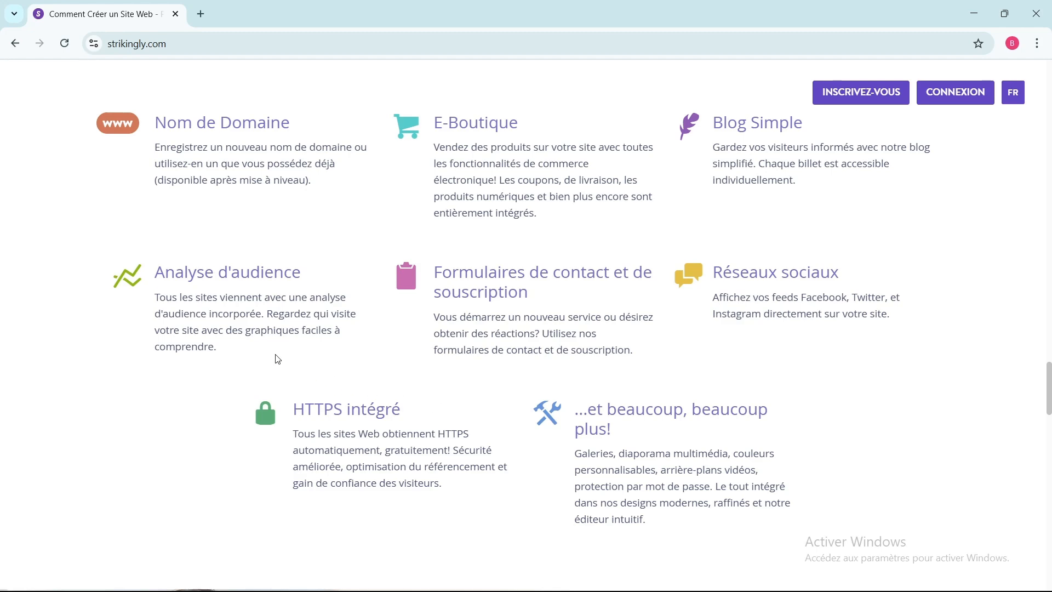
scroll(269, 352, down, 5)
scroll(267, 352, down, 1)
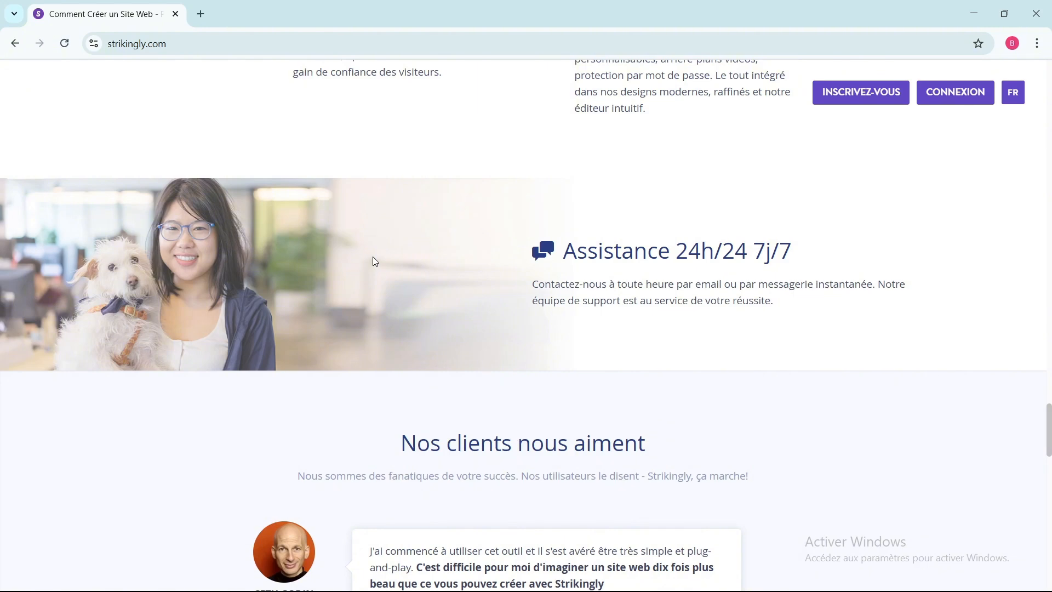
Read the home page's support section, customer testimonials and footer links, and return to the beginning of the page.
scroll(372, 257, down, 3)
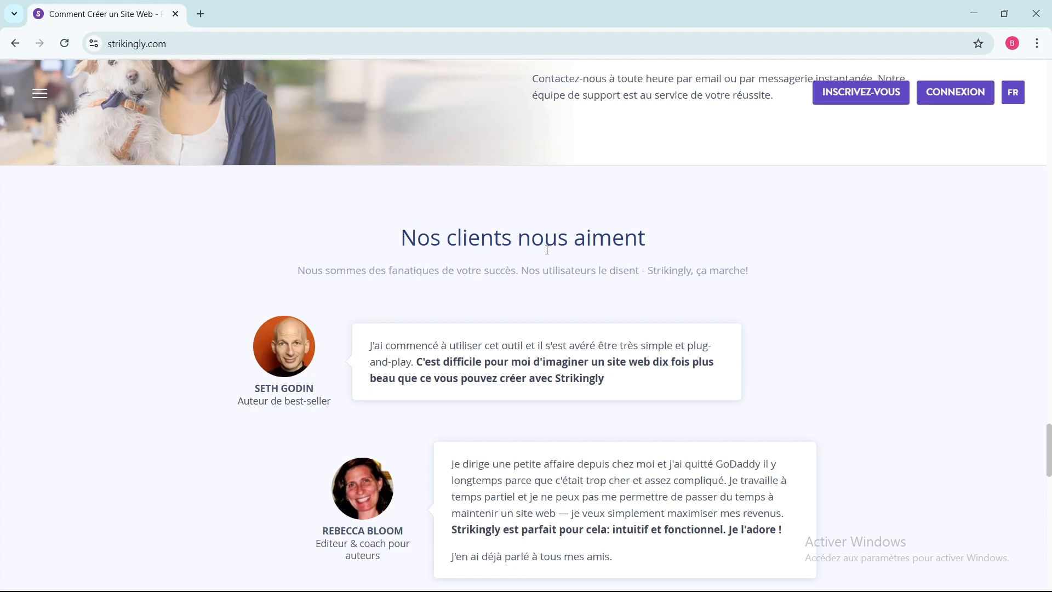
scroll(547, 250, down, 2)
scroll(475, 237, down, 4)
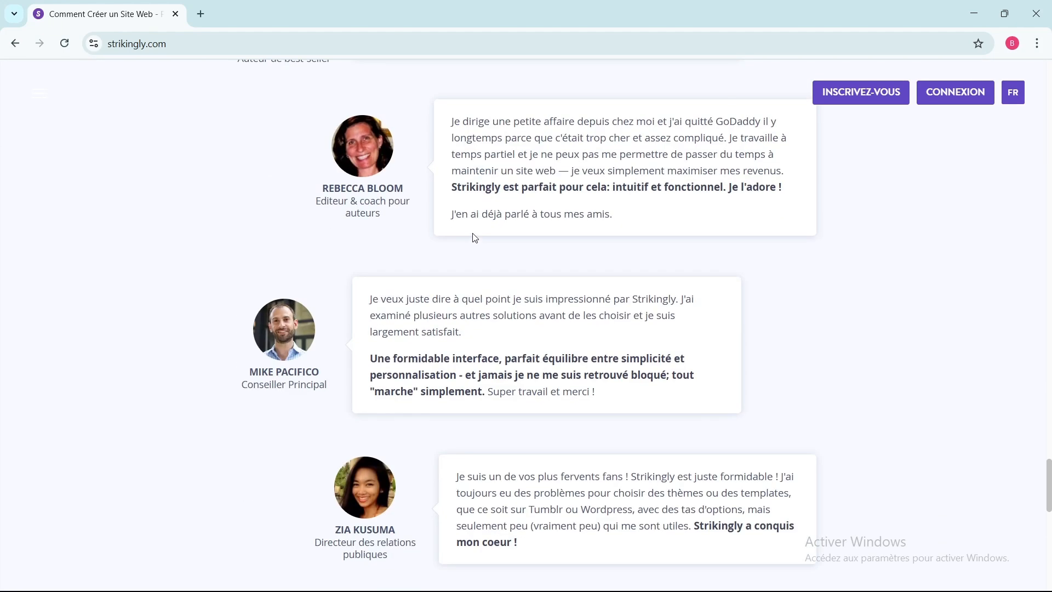
scroll(475, 237, down, 8)
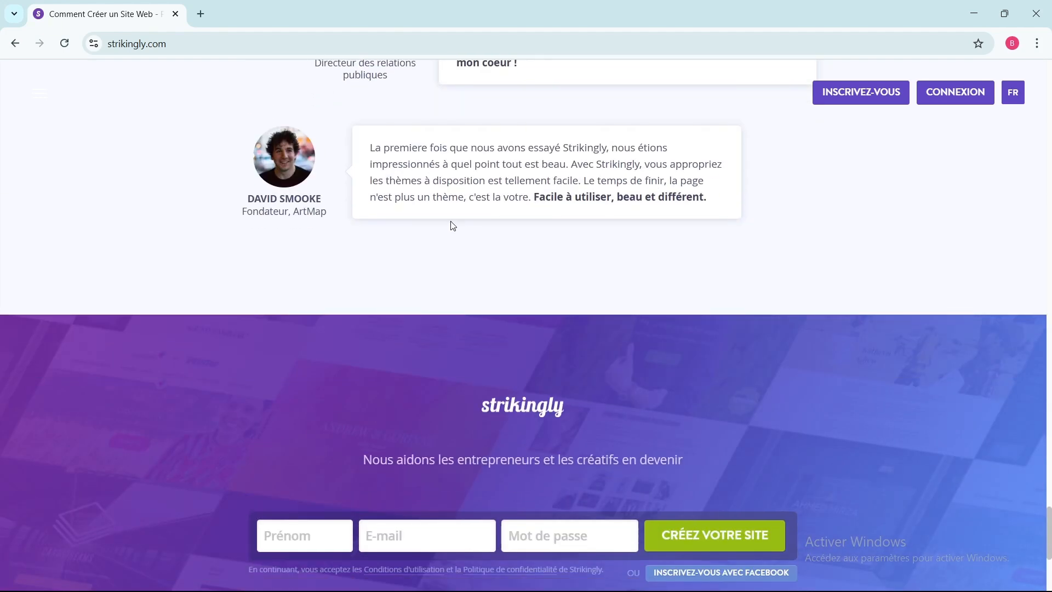
scroll(449, 244, down, 3)
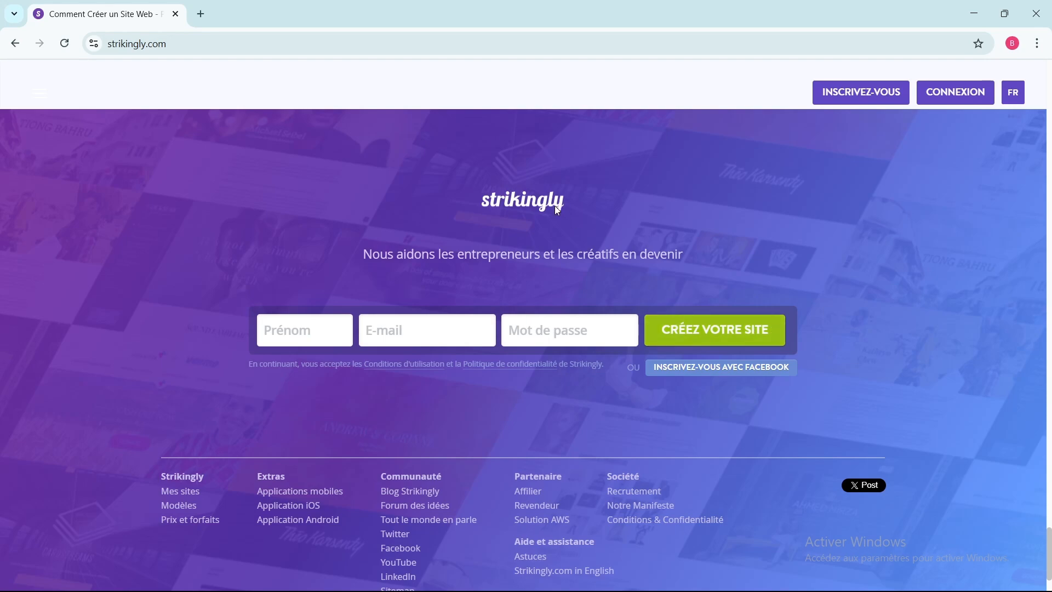
scroll(554, 207, up, 15)
scroll(550, 210, up, 20)
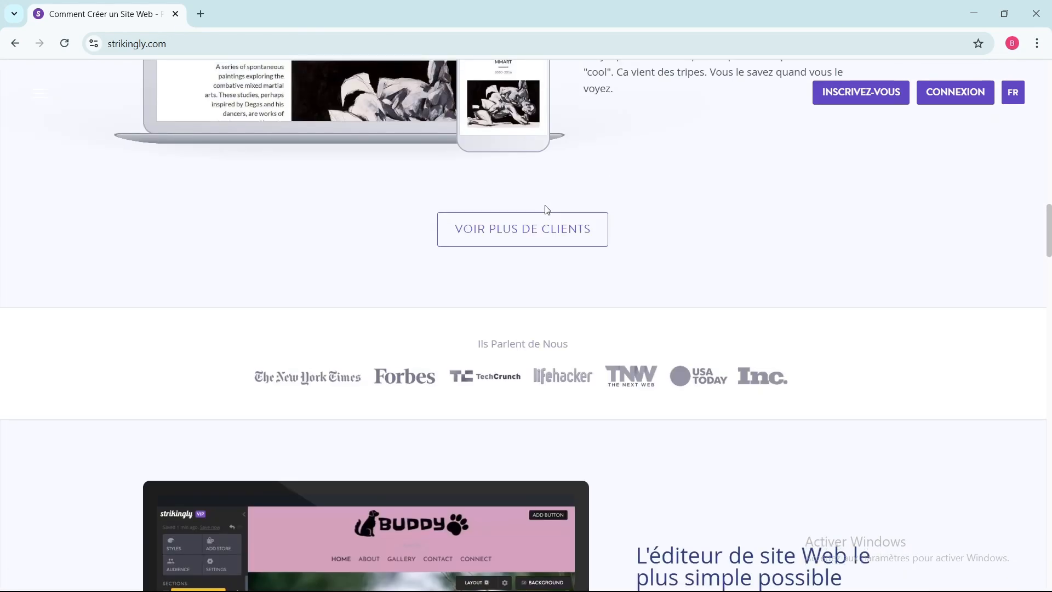
scroll(546, 210, up, 15)
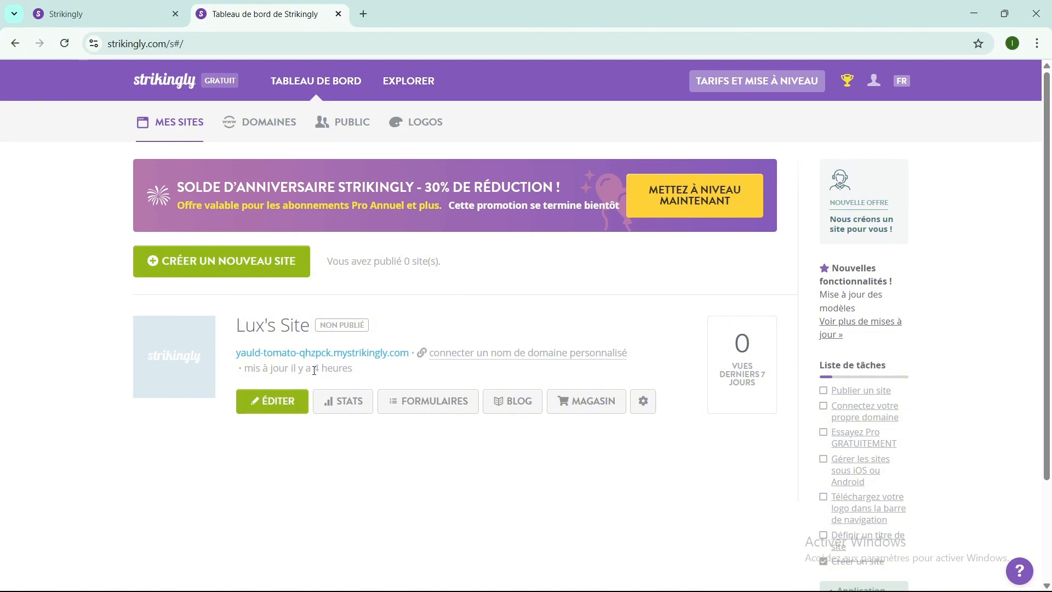
Inspect the dashboard's domain registration page and return to the list of sites.
click(263, 126)
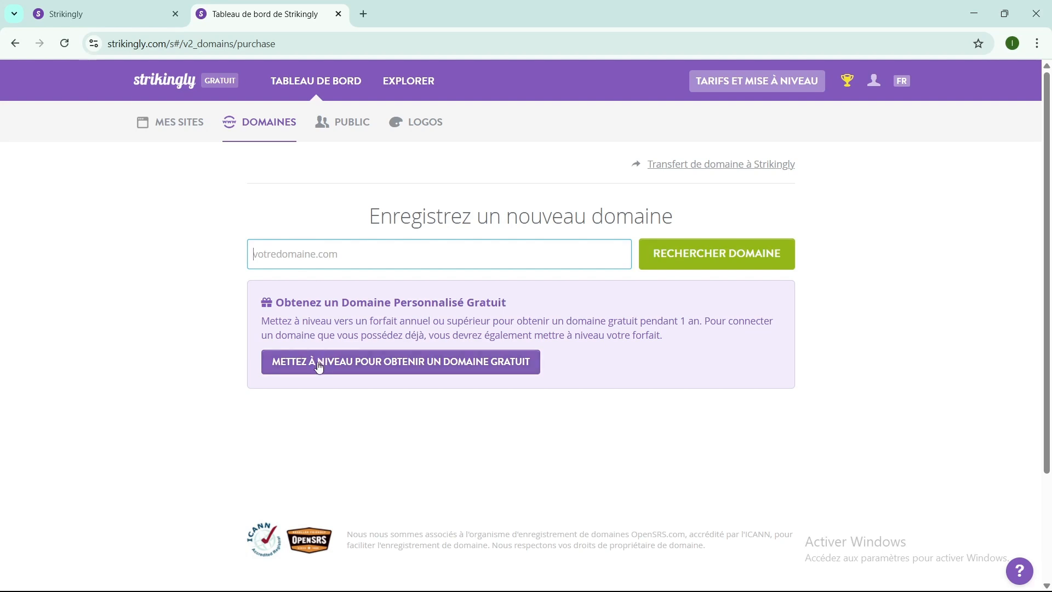
scroll(413, 370, down, 3)
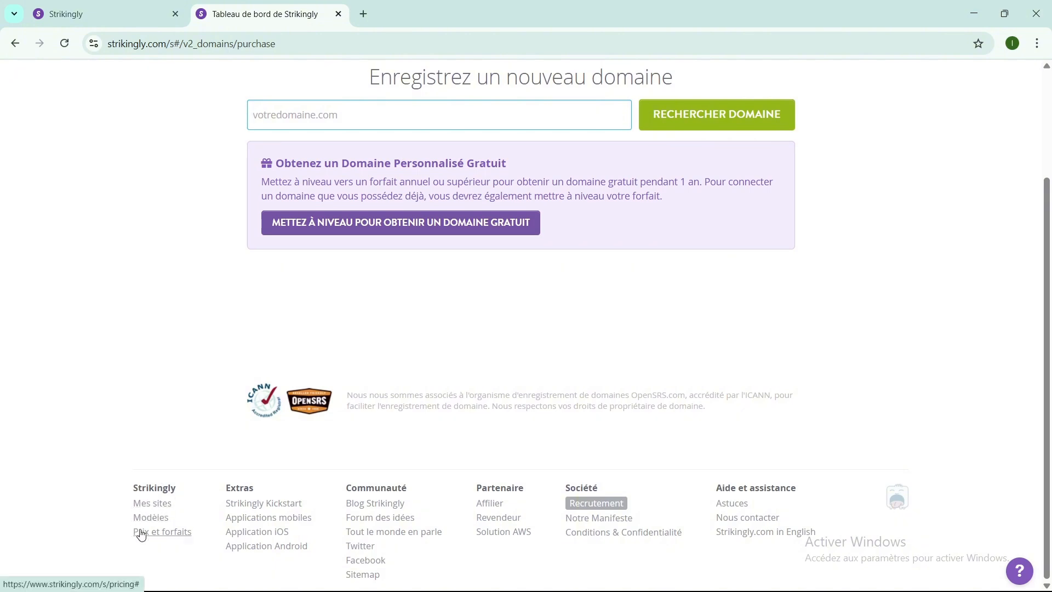
scroll(314, 341, up, 3)
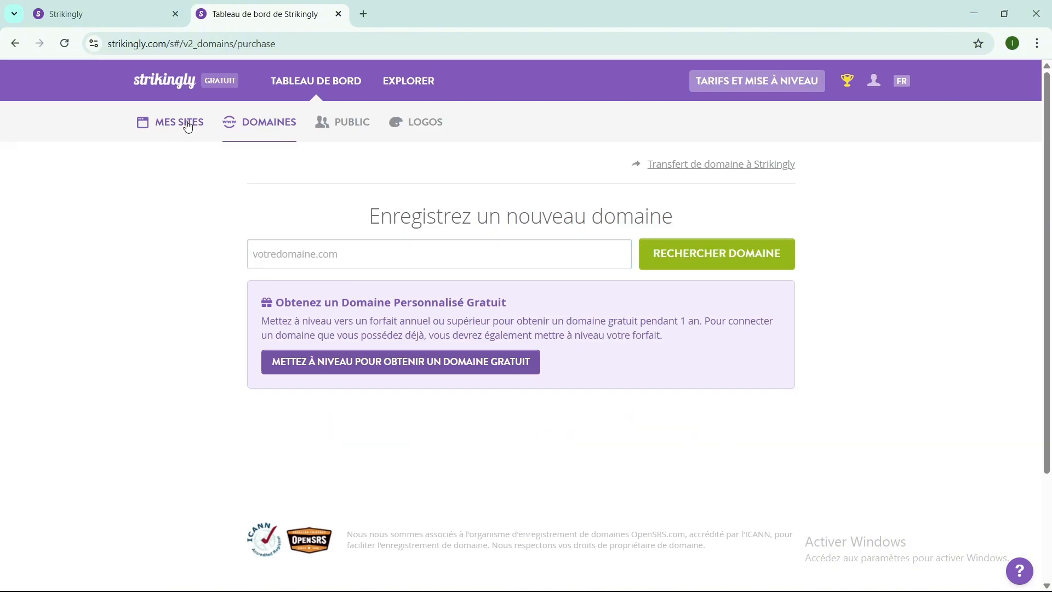
click(185, 122)
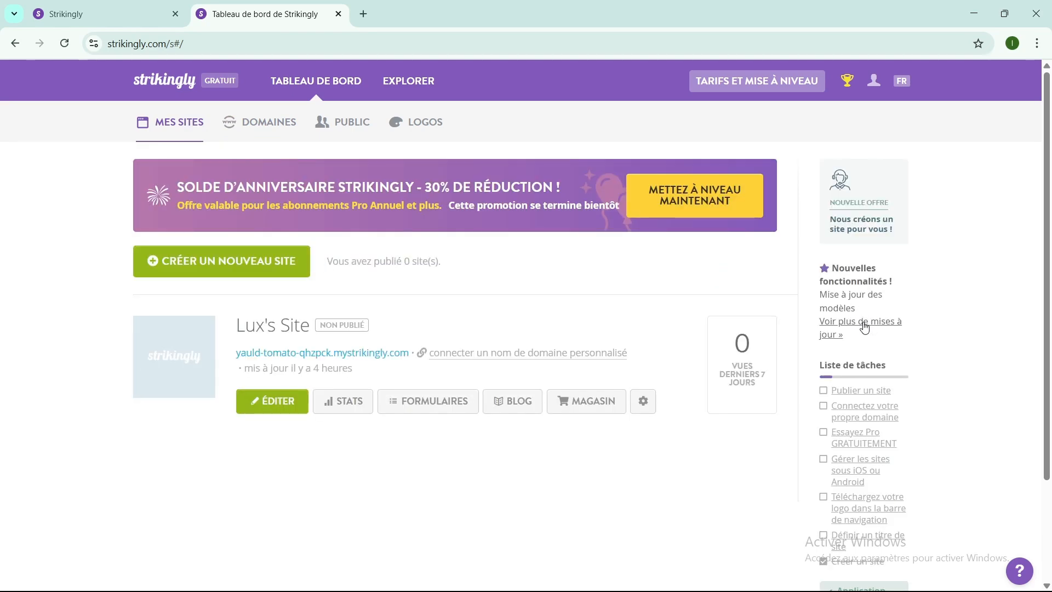
Review the dashboard's task list and existing site, and start creating a new site.
scroll(865, 324, down, 2)
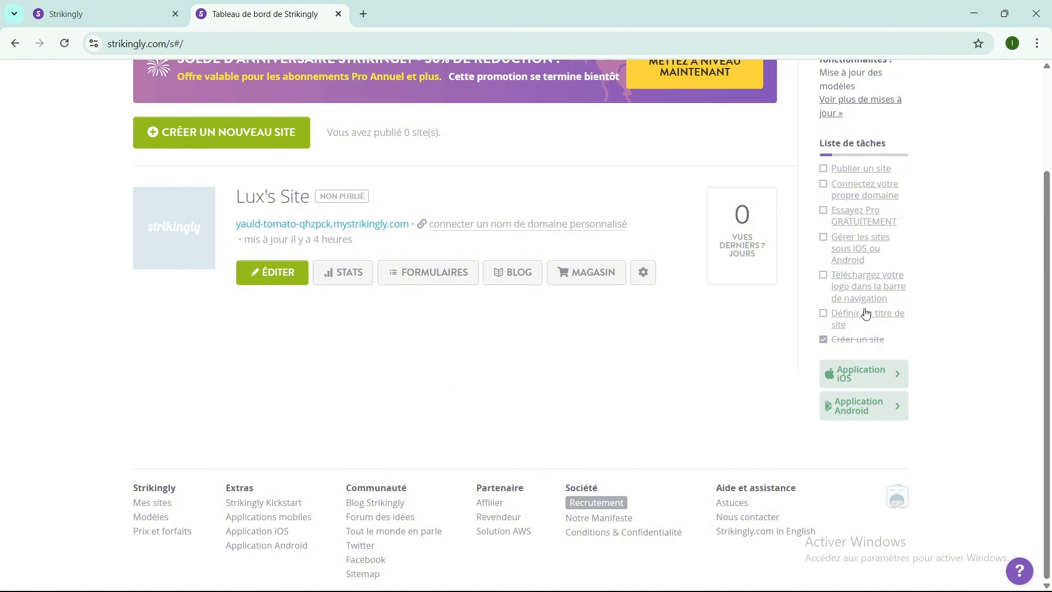
scroll(498, 290, up, 2)
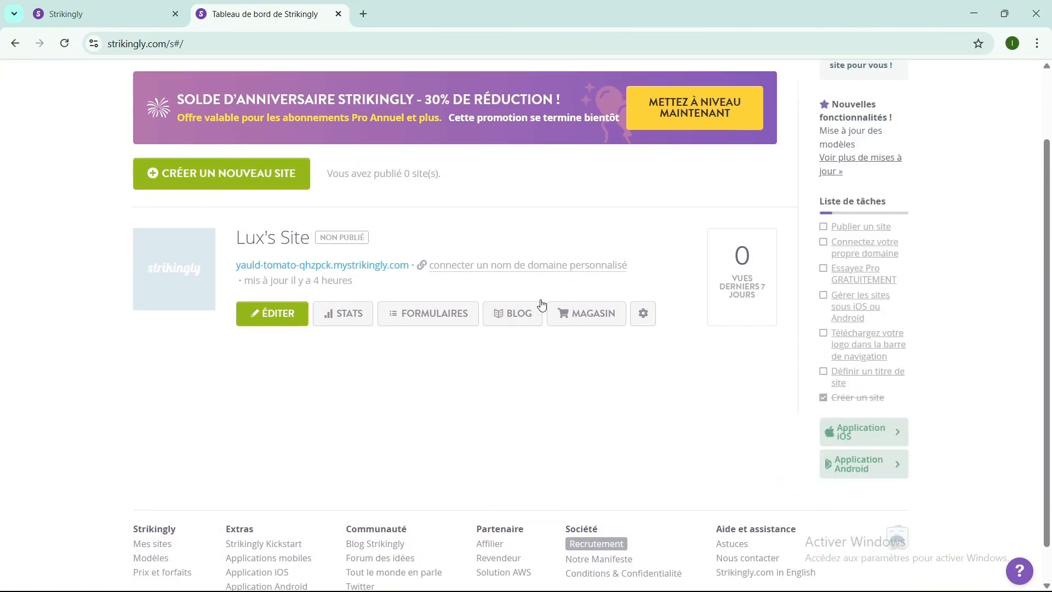
scroll(540, 305, down, 2)
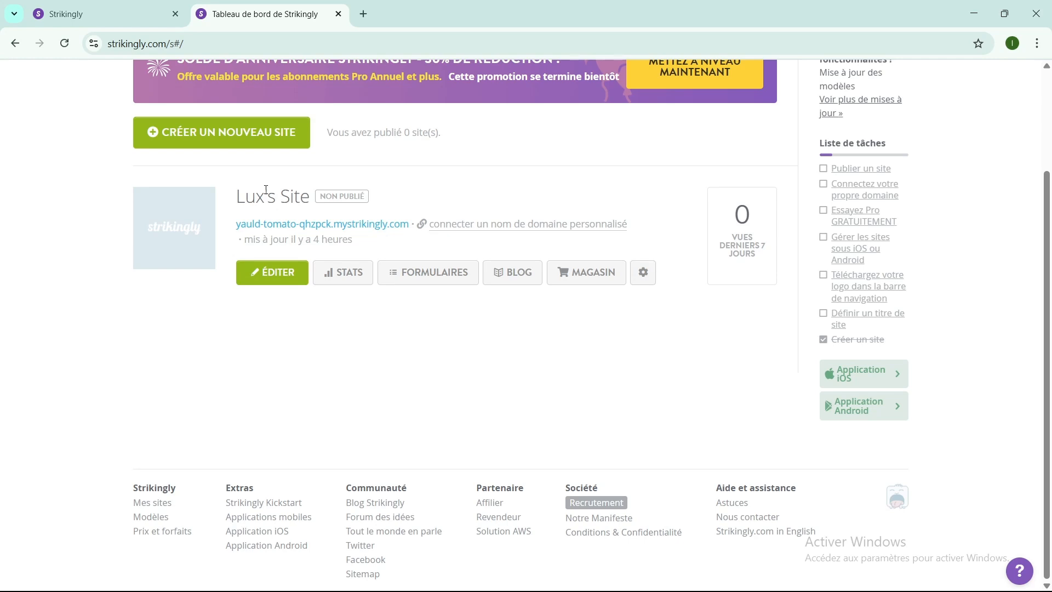
click(228, 138)
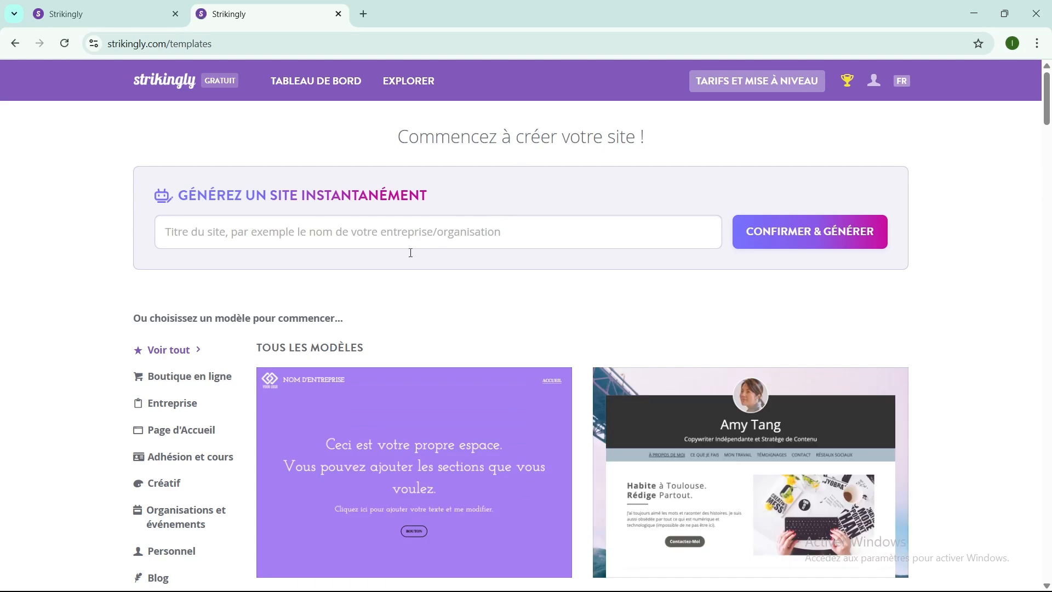
Browse all the site templates and start editing a new site based on the Lavender template.
scroll(246, 197, down, 1)
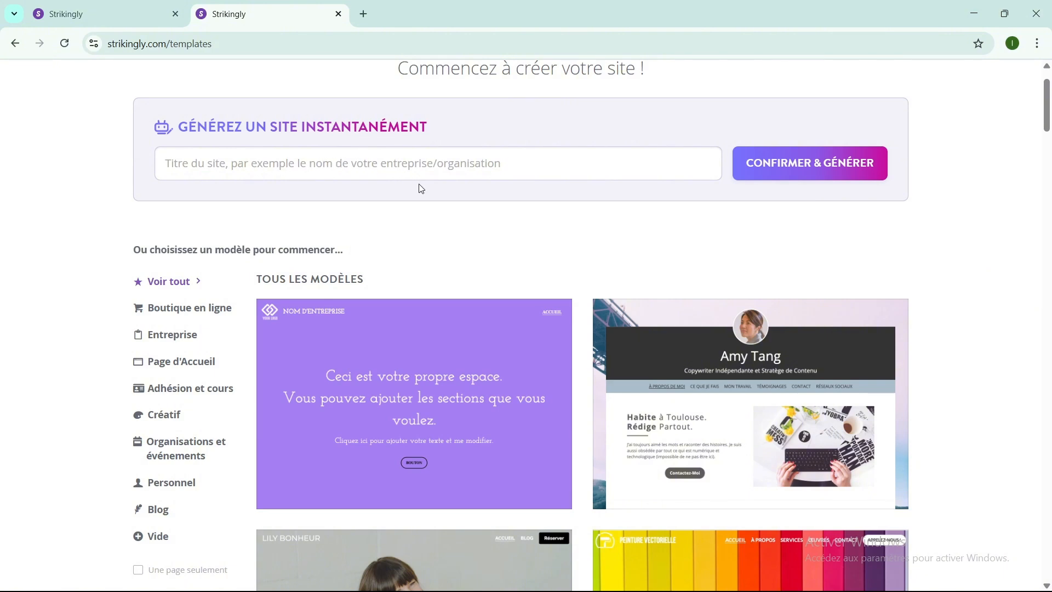
scroll(420, 188, down, 2)
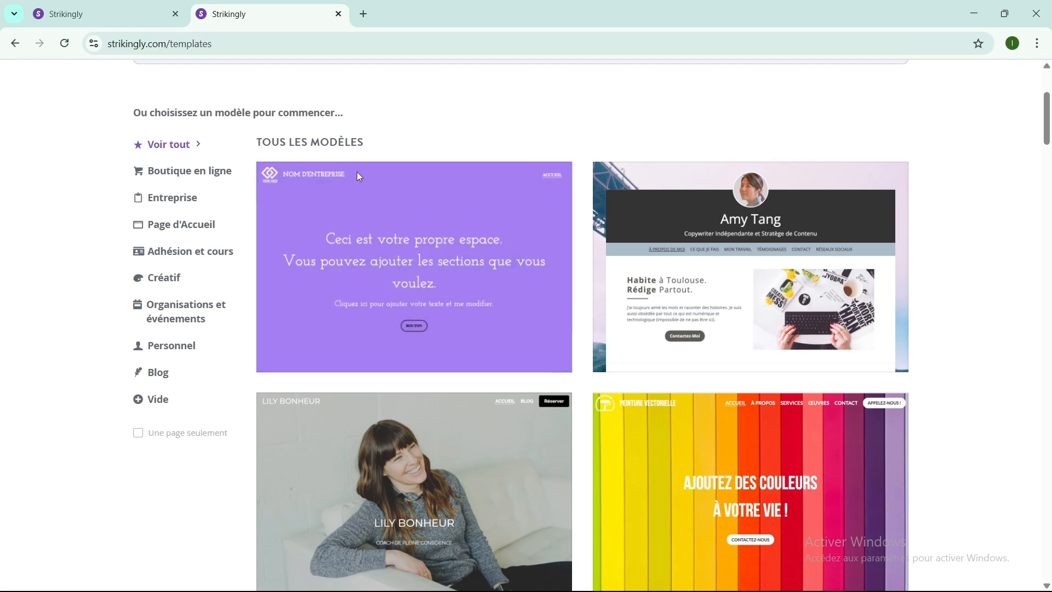
scroll(359, 175, down, 4)
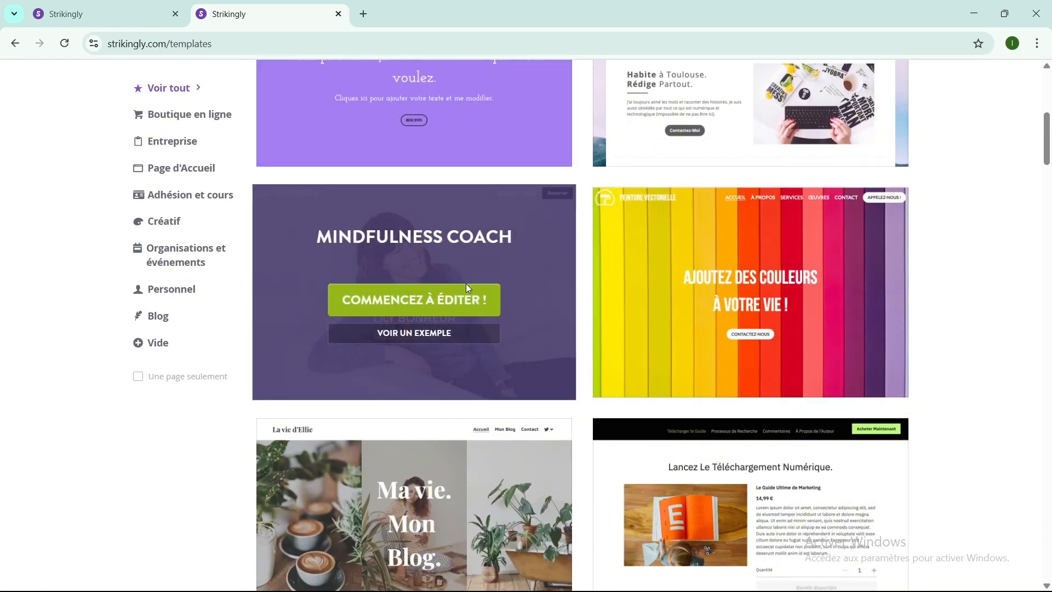
scroll(460, 285, down, 4)
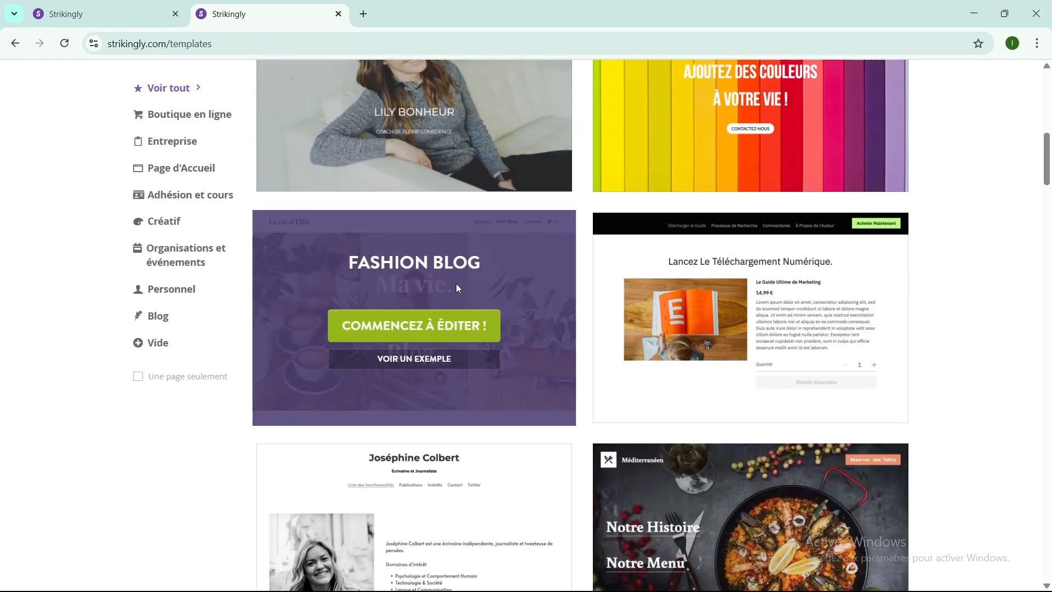
scroll(454, 286, down, 5)
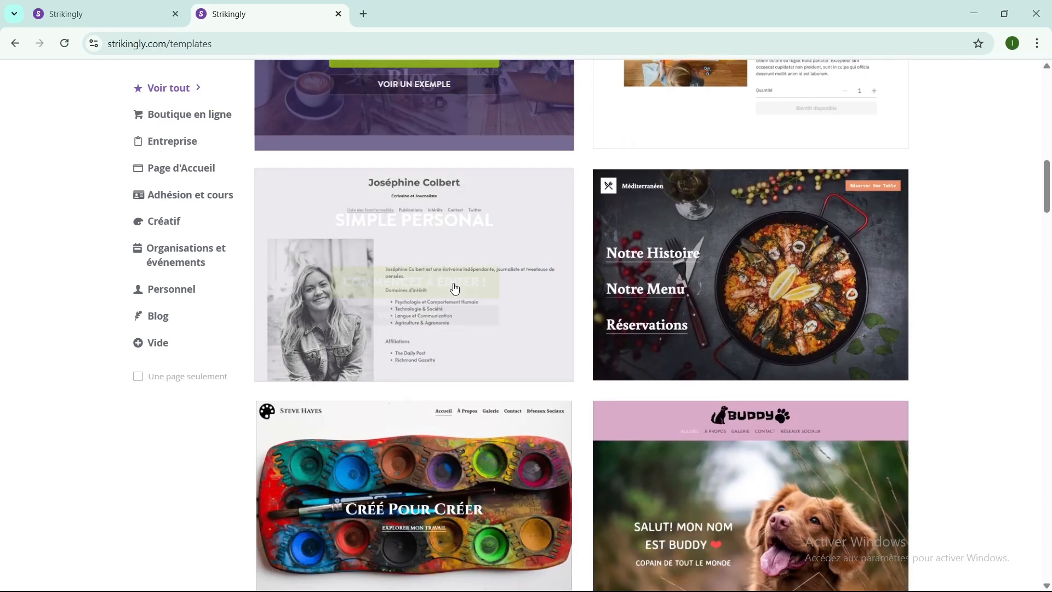
scroll(454, 287, down, 2)
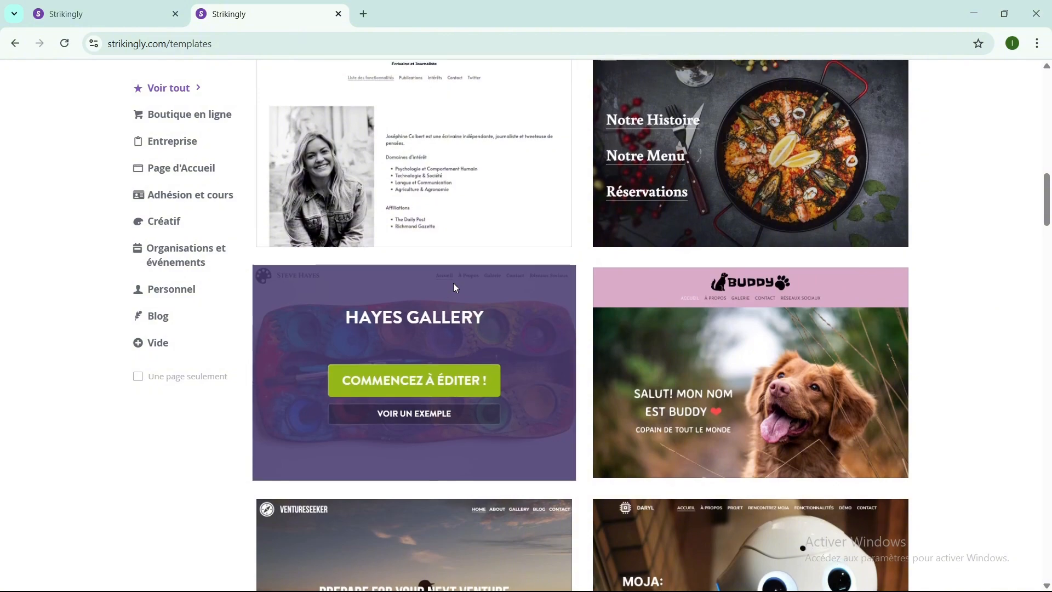
scroll(452, 283, up, 4)
scroll(451, 281, up, 5)
scroll(451, 280, up, 5)
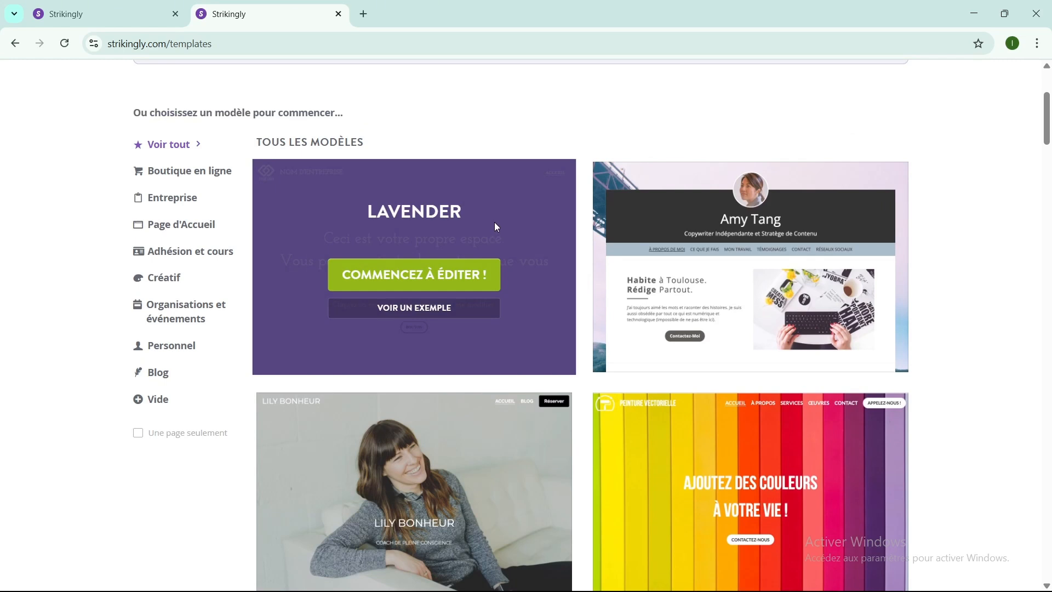
click(408, 274)
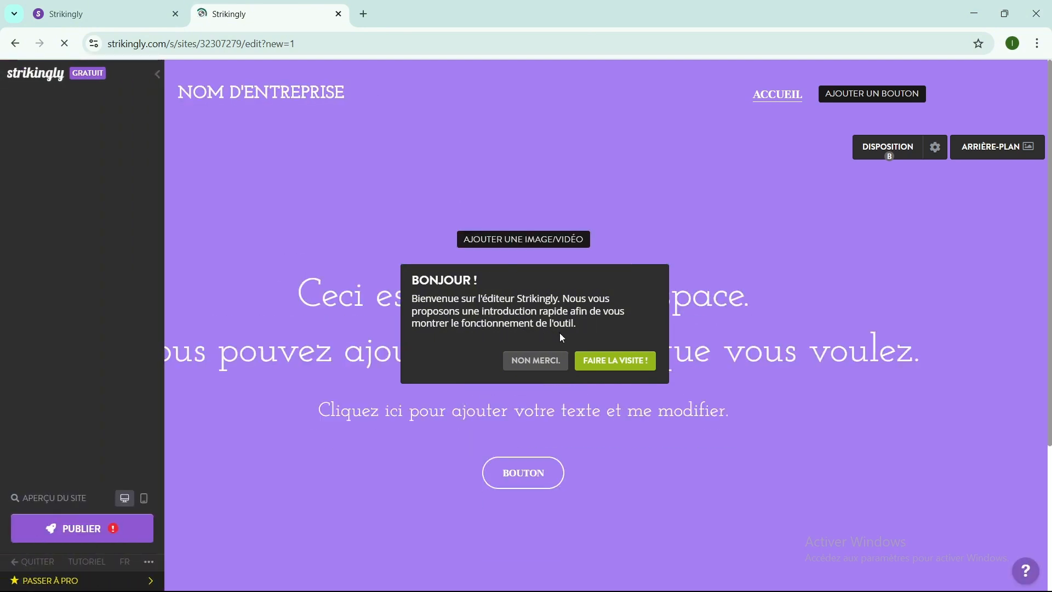
Follow the editor's introductory tour through to its end, start editing, and dismiss the live chat offer.
click(610, 360)
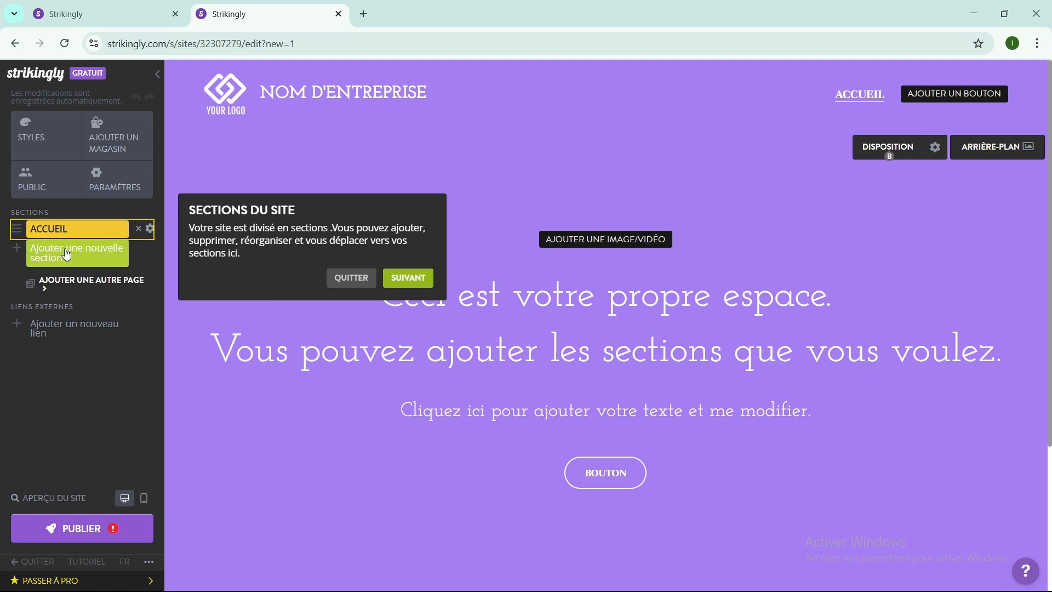
click(406, 279)
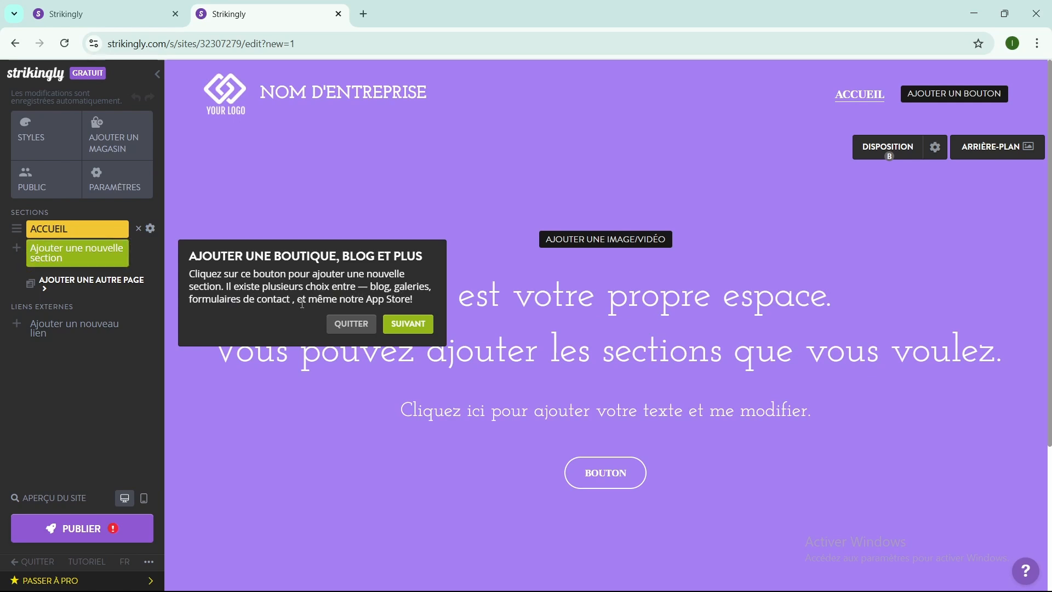
click(408, 324)
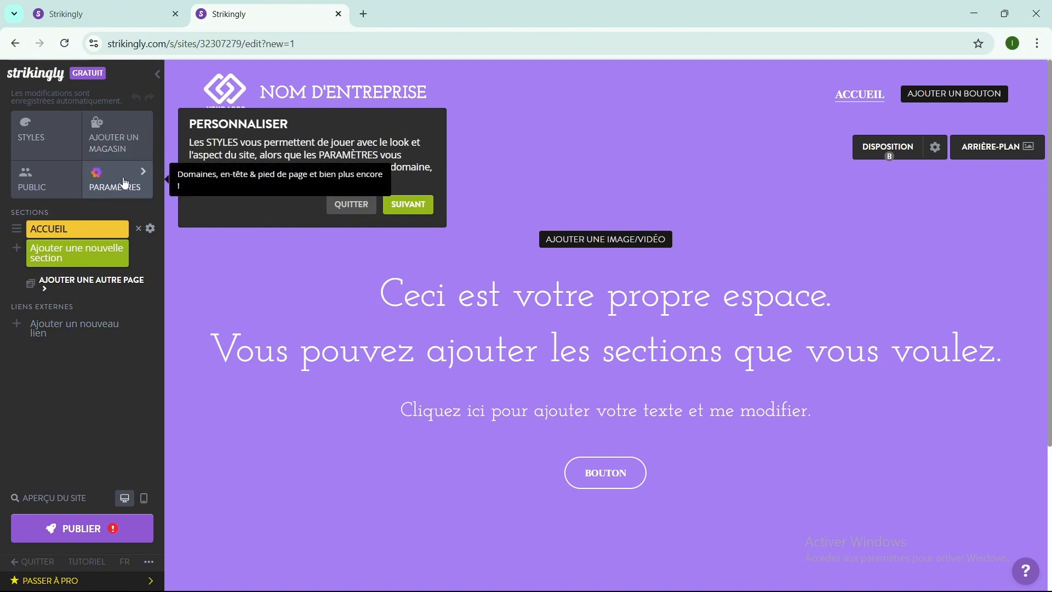
scroll(518, 282, down, 1)
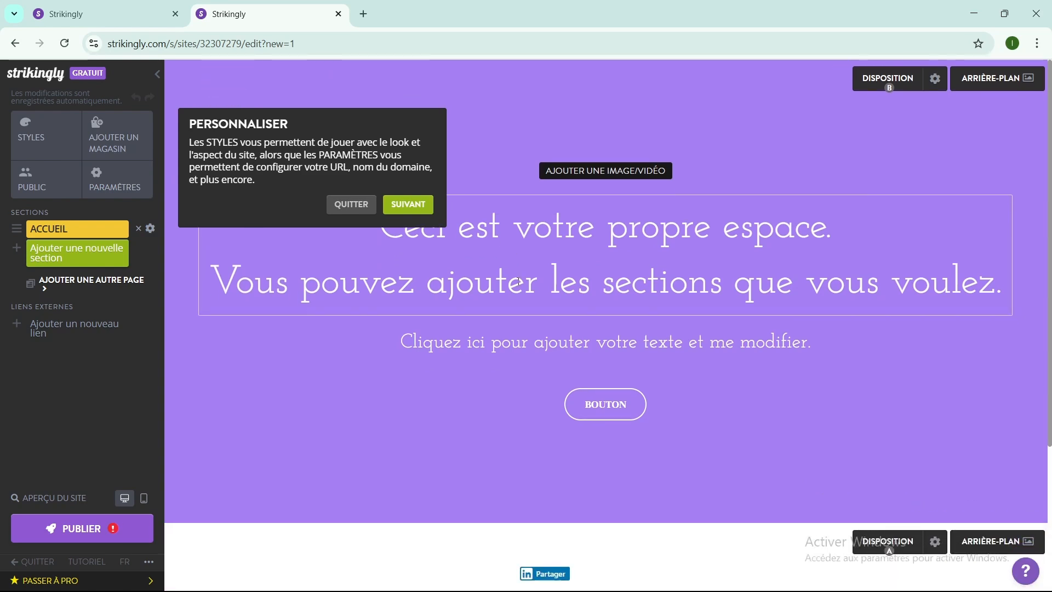
click(407, 204)
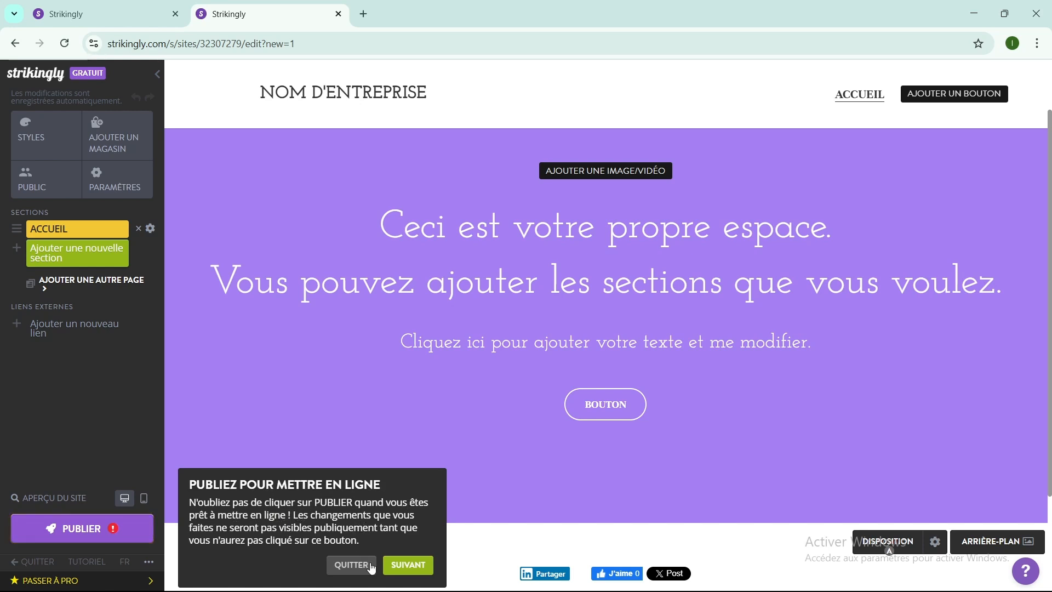
click(408, 565)
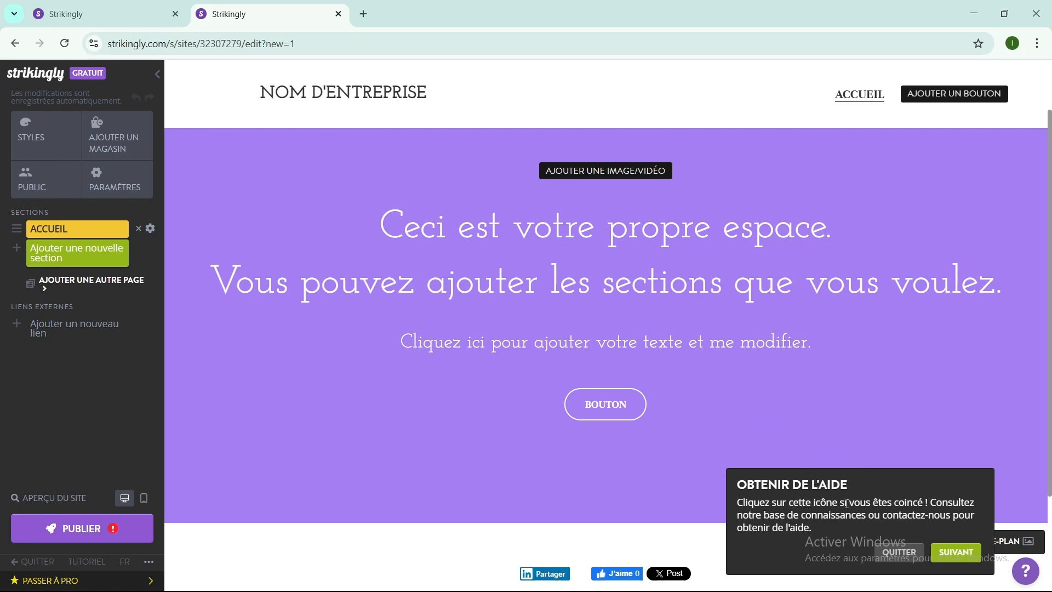
click(956, 551)
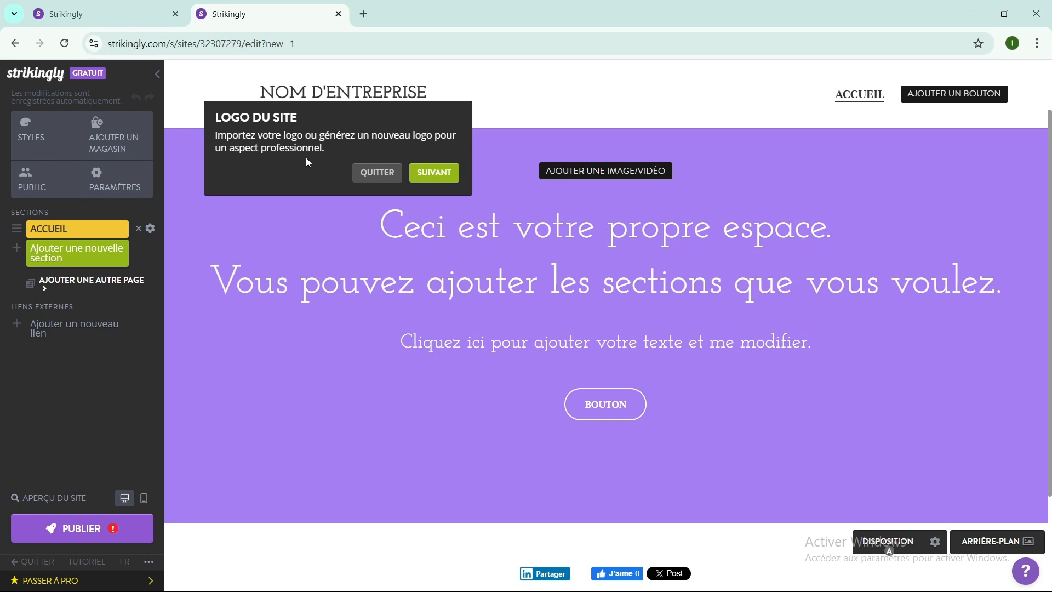
click(417, 175)
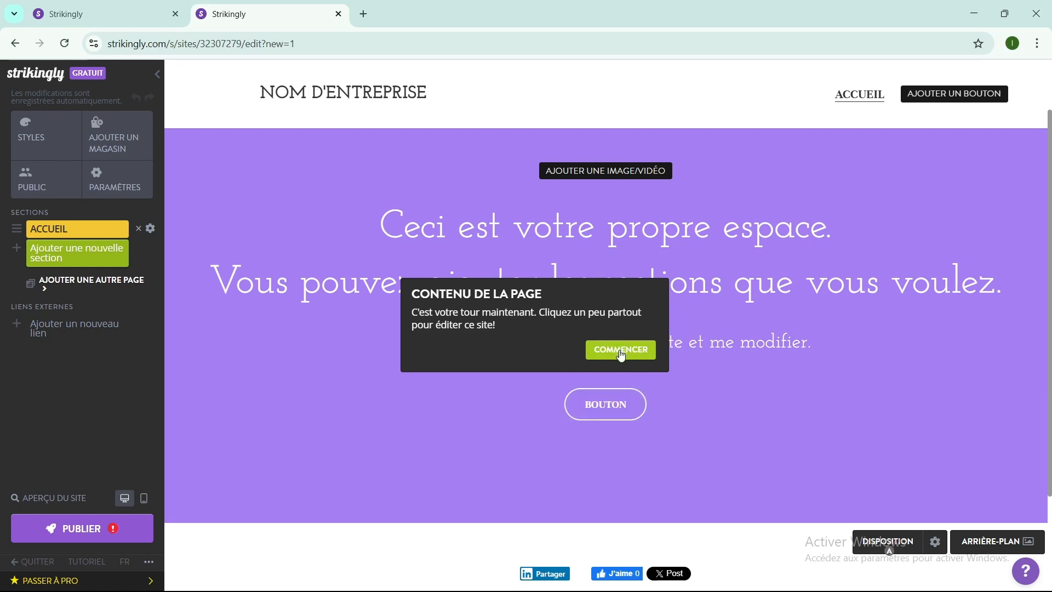
click(619, 349)
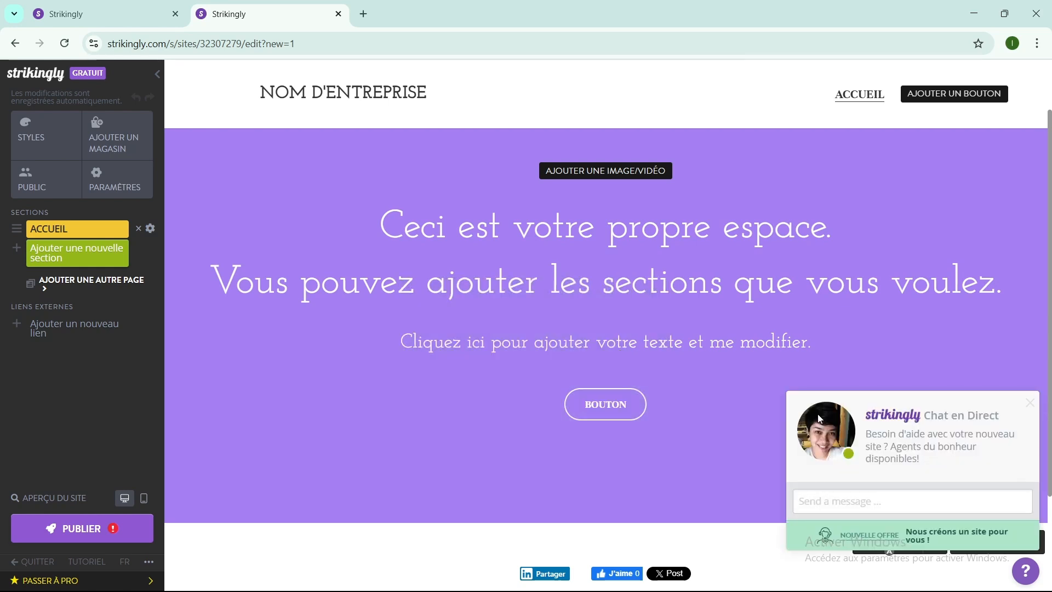
click(1032, 408)
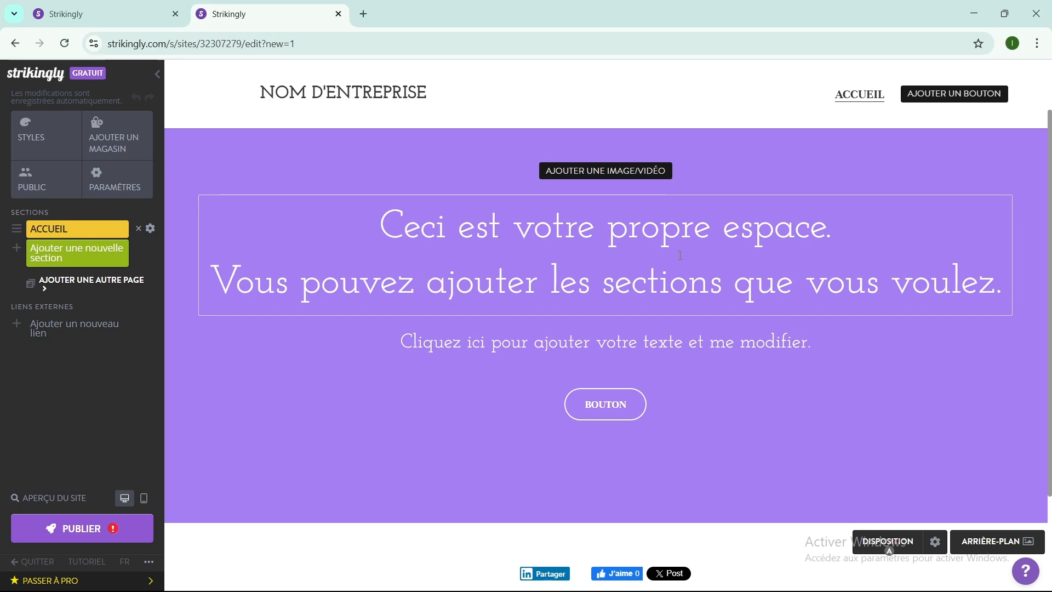
Inspect the editable heading and subtitle of the Accueil section by selecting their text, without changing the wording.
click(717, 248)
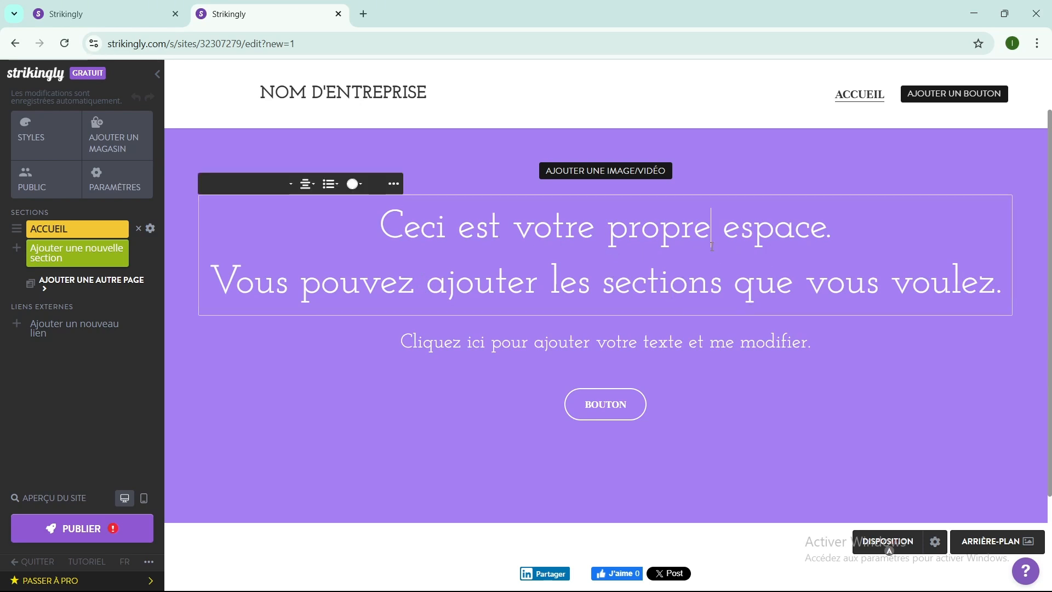
double_click(763, 249)
drag(764, 249, 395, 236)
double_click(247, 282)
drag(247, 282, 951, 286)
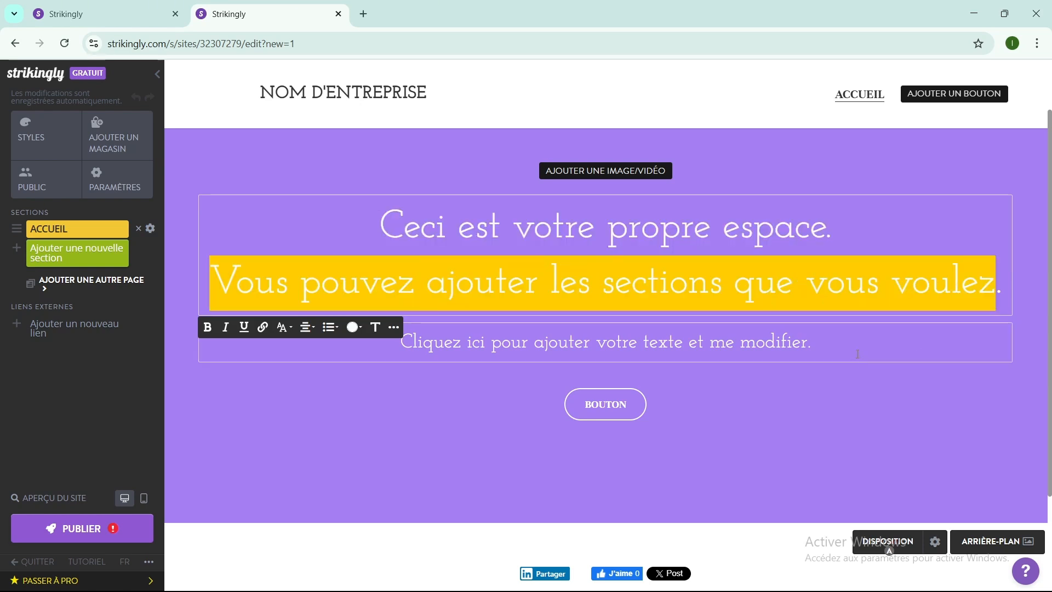
click(819, 350)
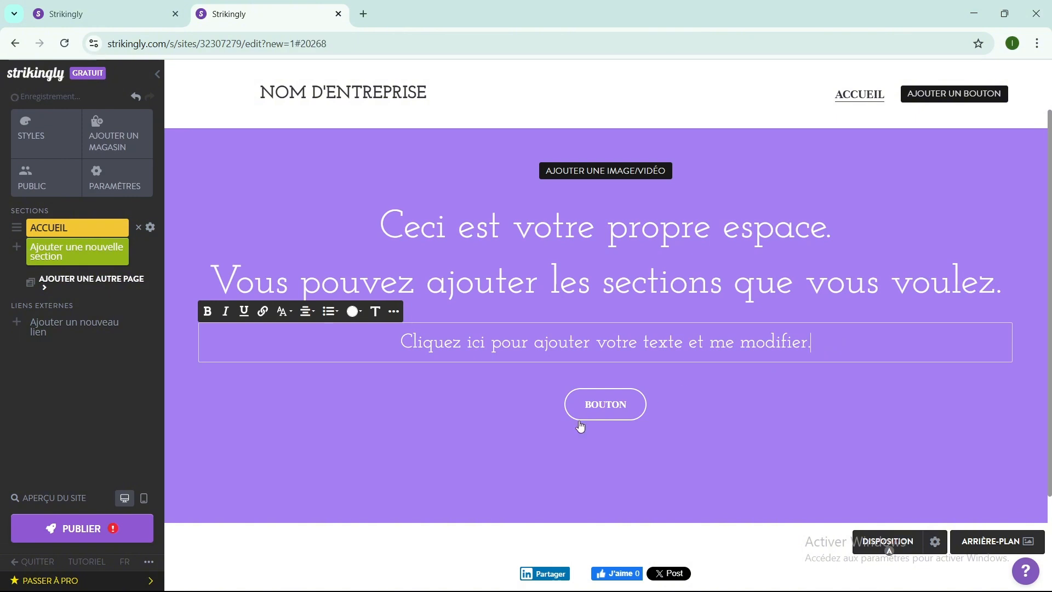
Inspect the link type options of the Accueil section's button without changing them, and look over the page footer.
mouse_move(607, 412)
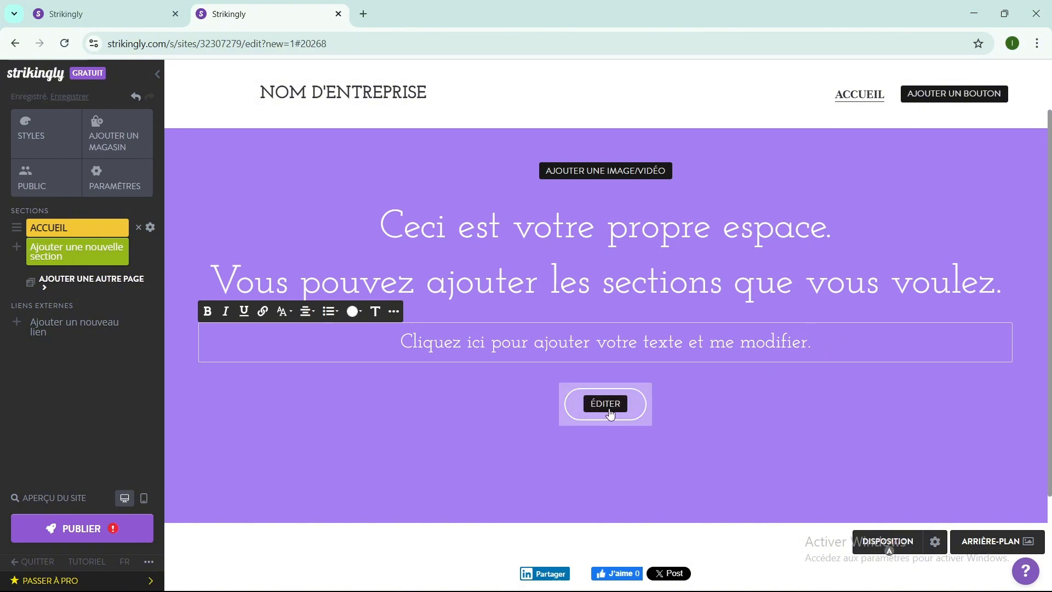
click(609, 411)
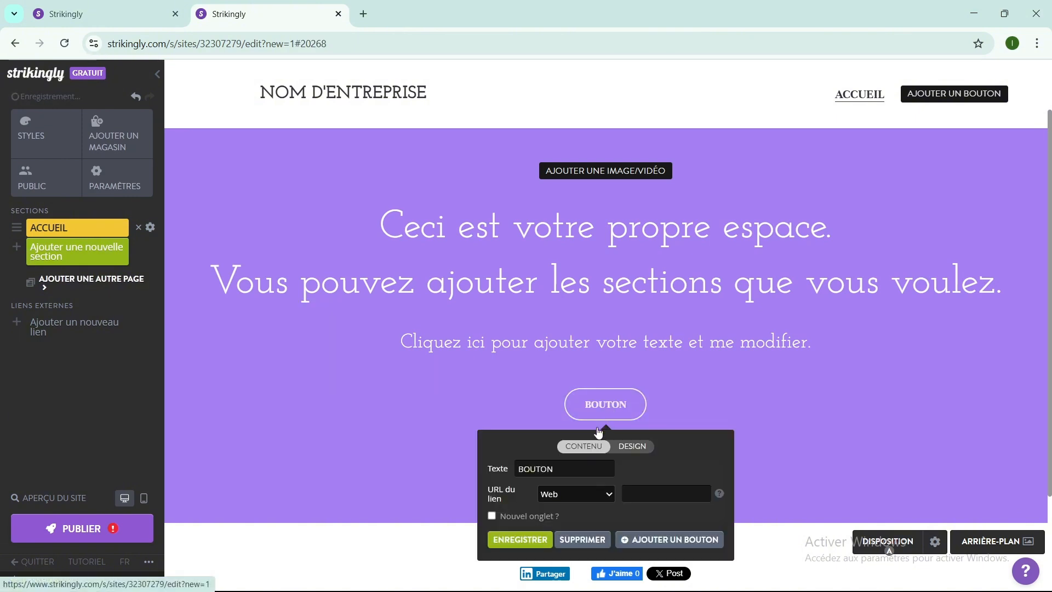
click(611, 496)
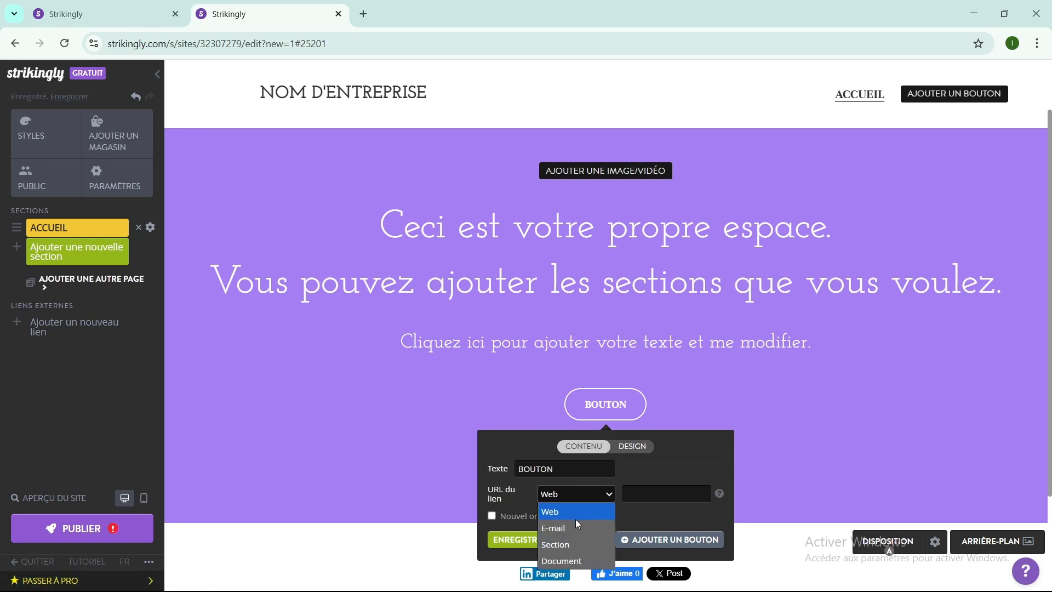
click(577, 489)
click(780, 402)
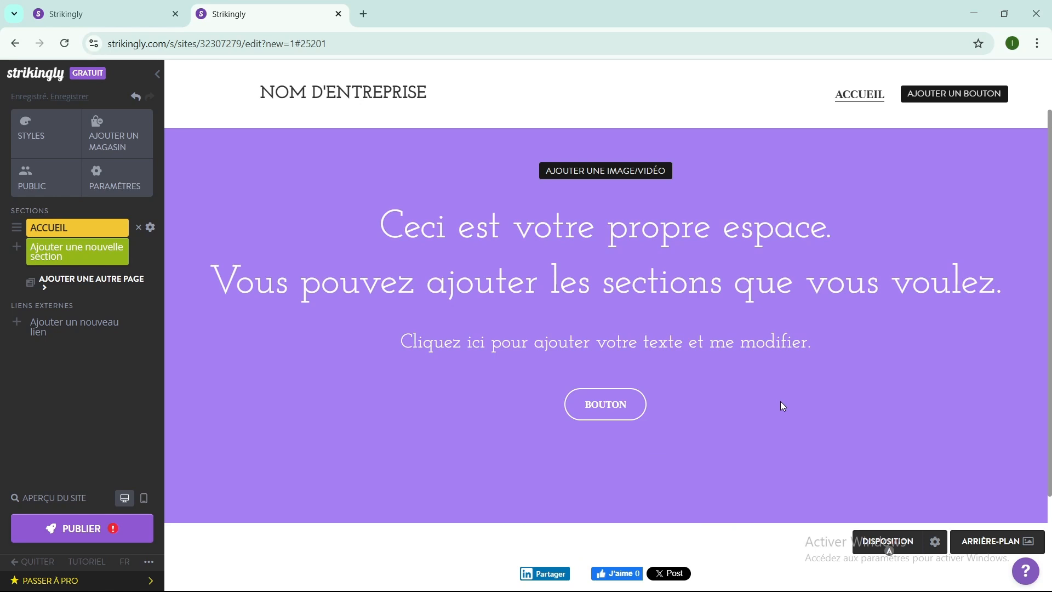
scroll(780, 402, down, 3)
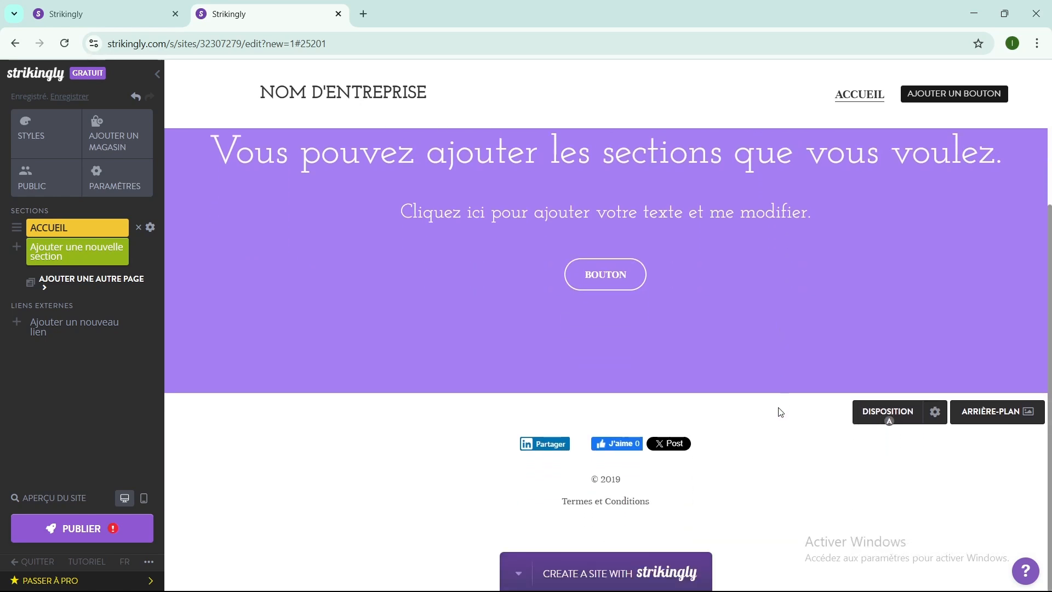
mouse_move(638, 456)
scroll(463, 407, up, 4)
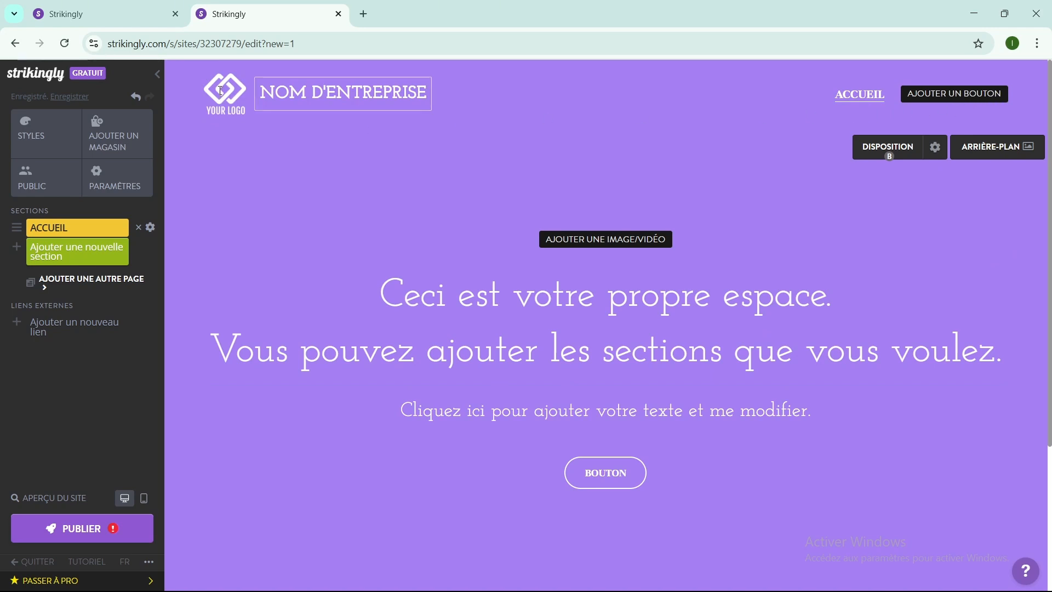
Replace the company name in the site header with VIPSHOP.
mouse_move(221, 92)
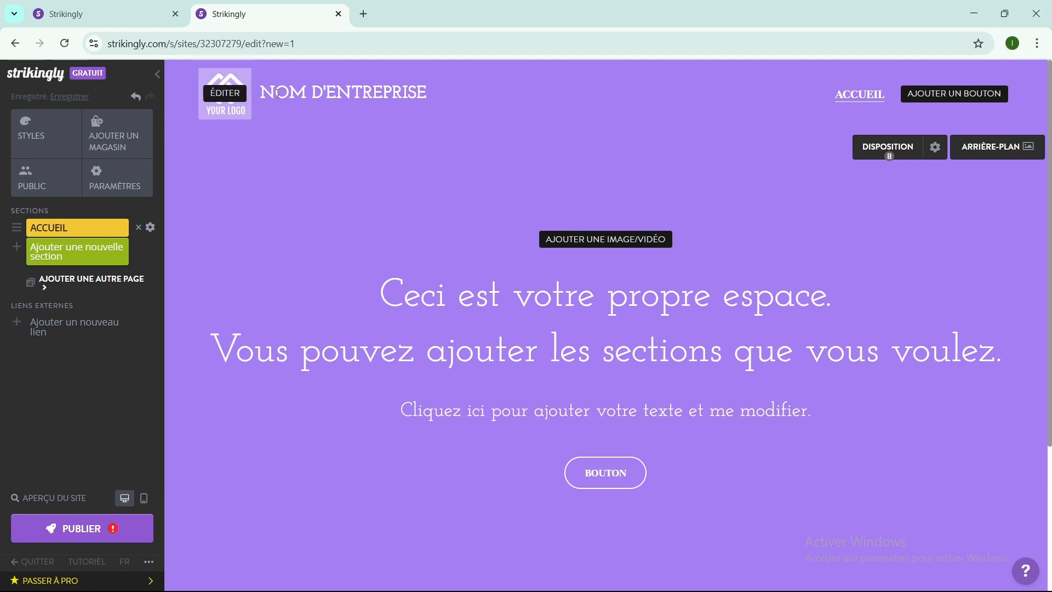
click(351, 97)
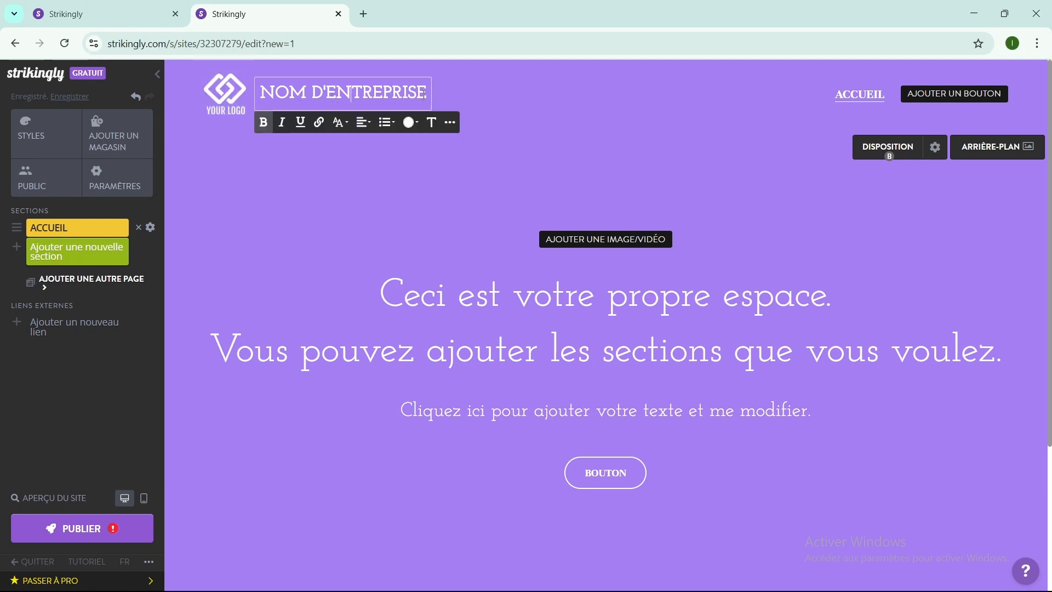
drag(426, 92, 264, 93)
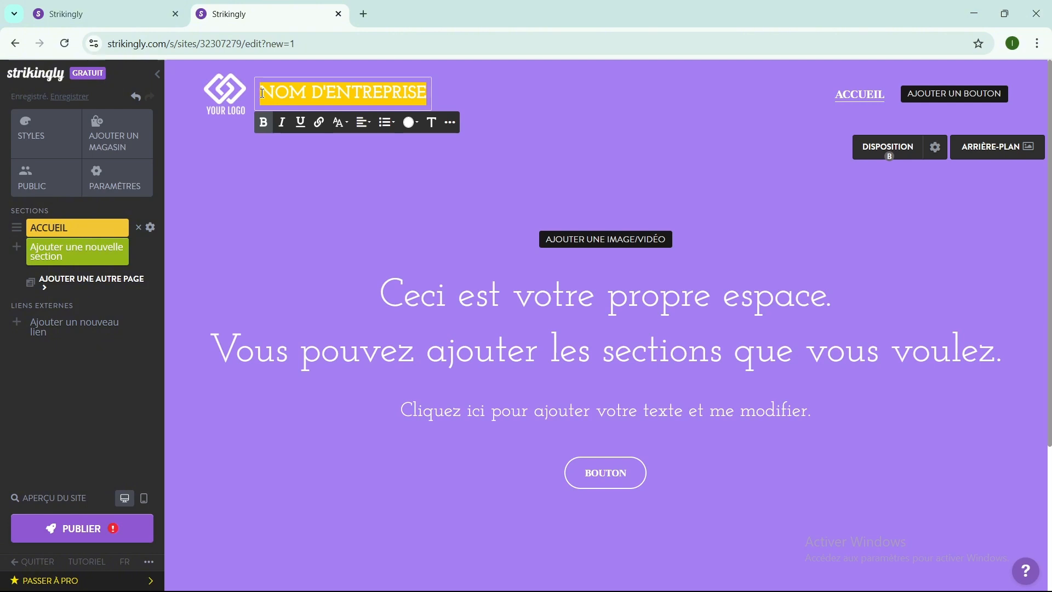
text(VIP)
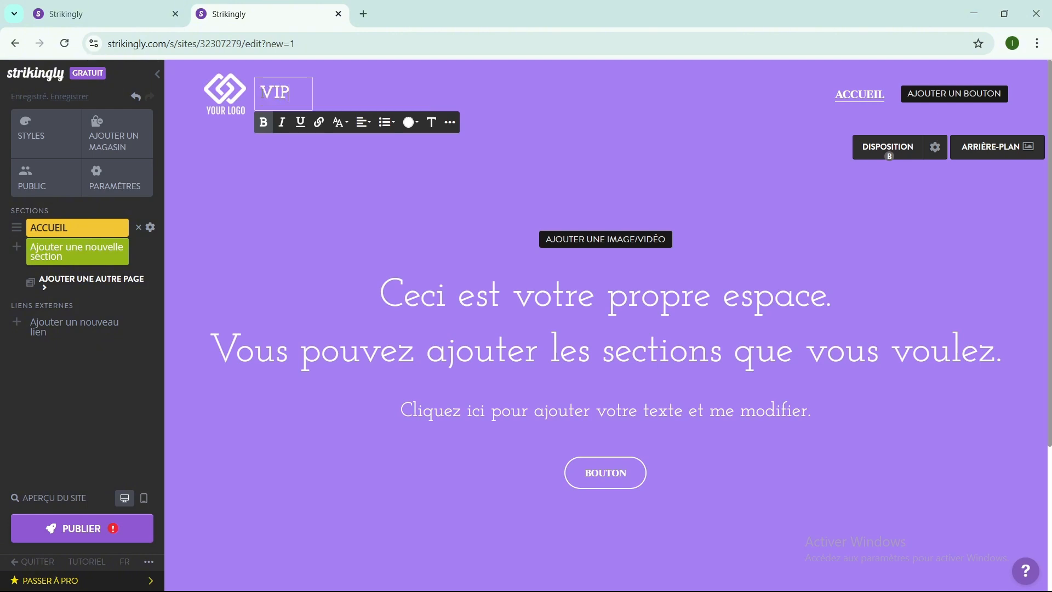
text(SHOP)
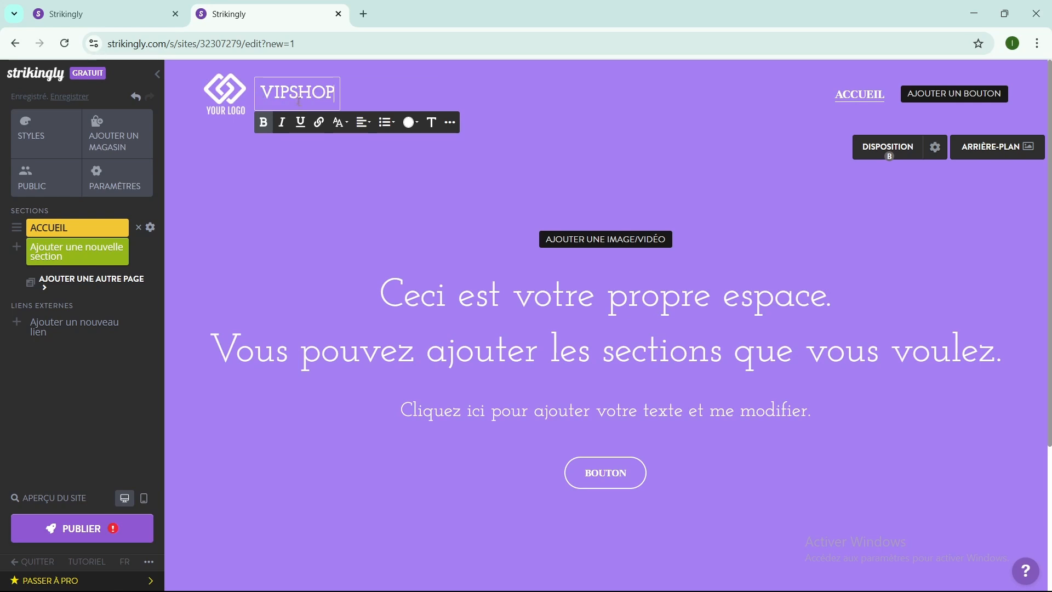
click(371, 201)
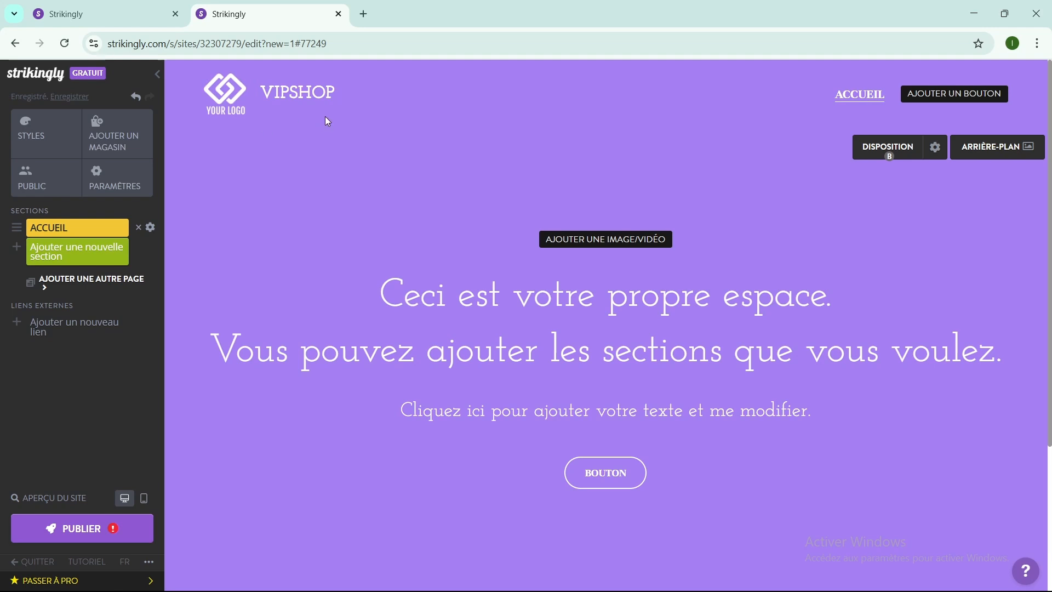
click(303, 154)
click(290, 94)
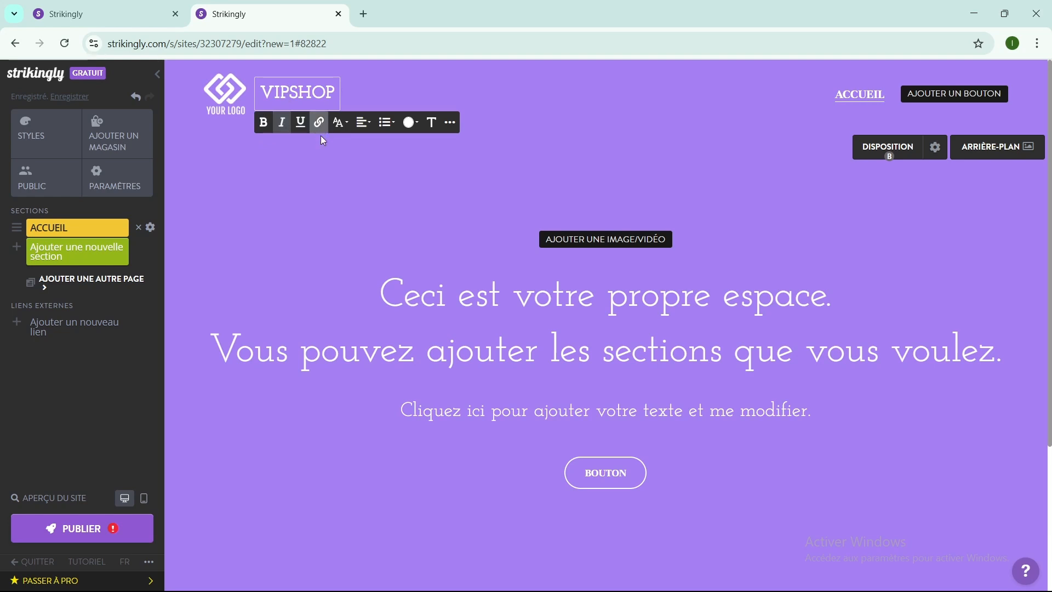
click(315, 189)
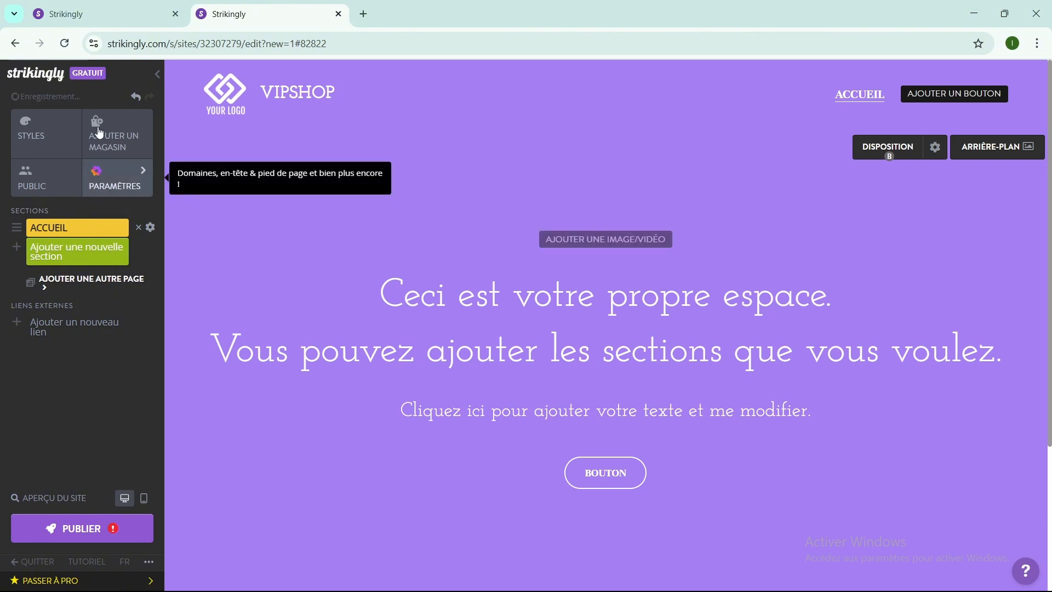
Review the store section offer and the Galerie section layouts, and return to the page without adding a section.
click(141, 128)
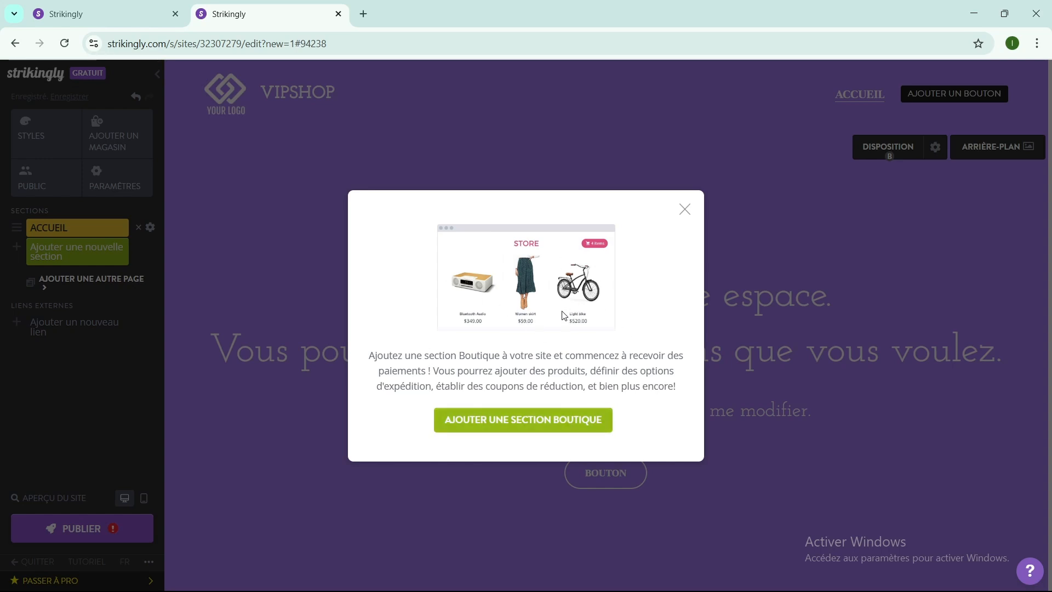
click(685, 210)
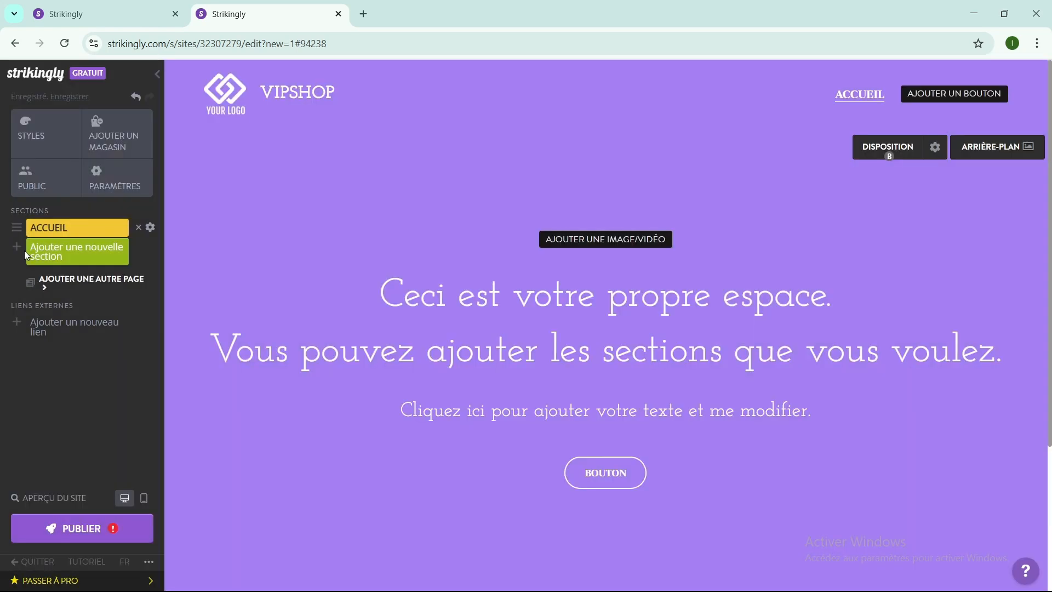
click(61, 255)
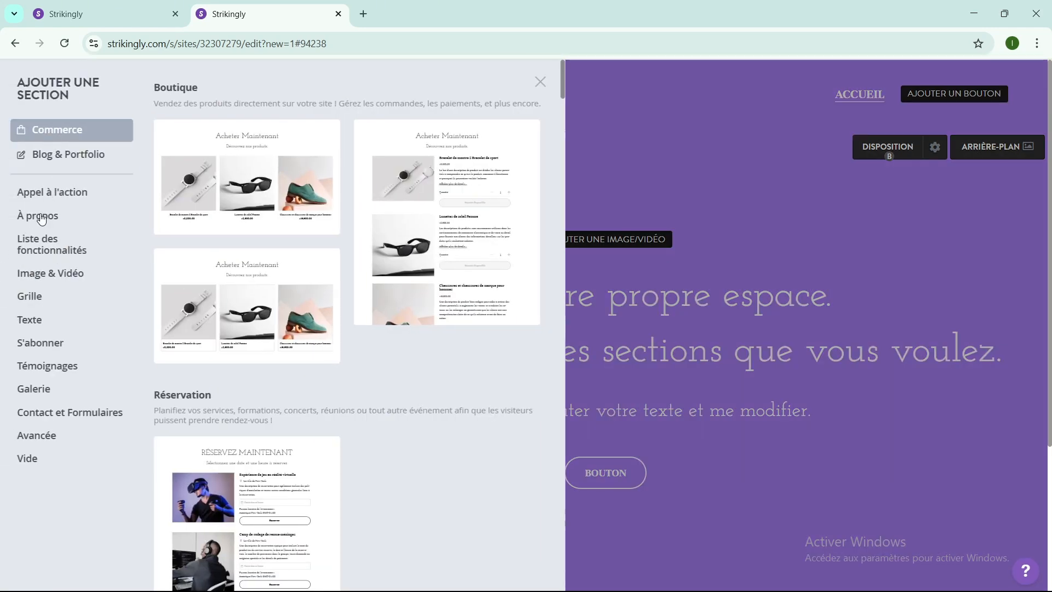
click(34, 390)
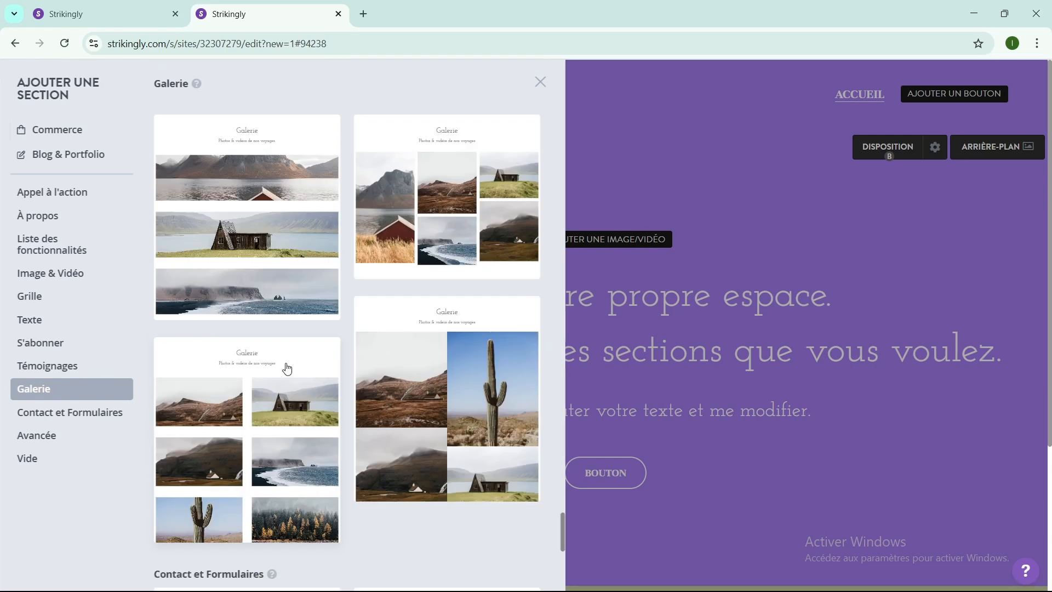
scroll(285, 367, down, 1)
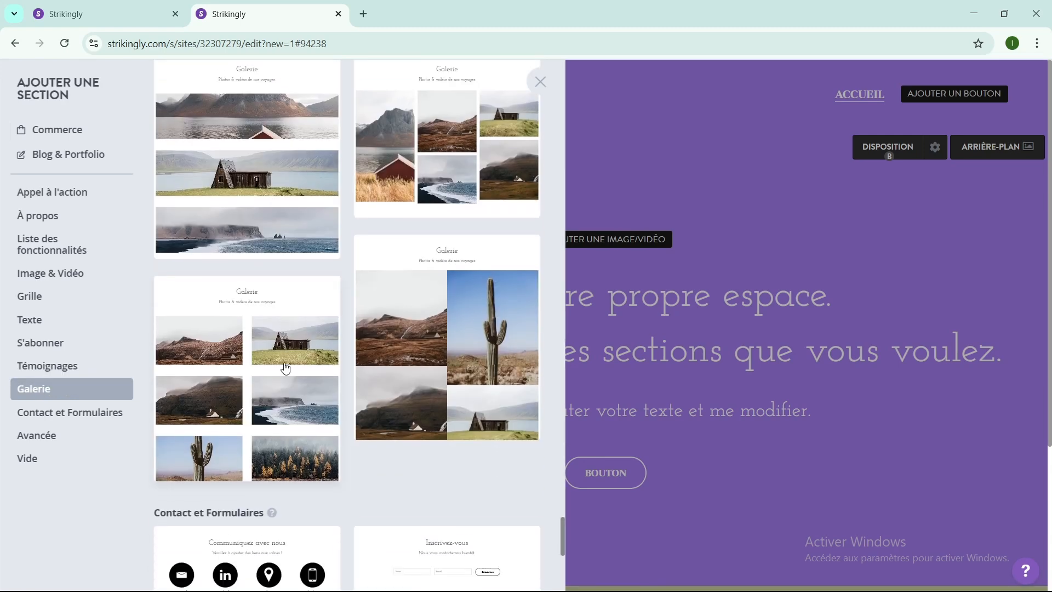
click(14, 44)
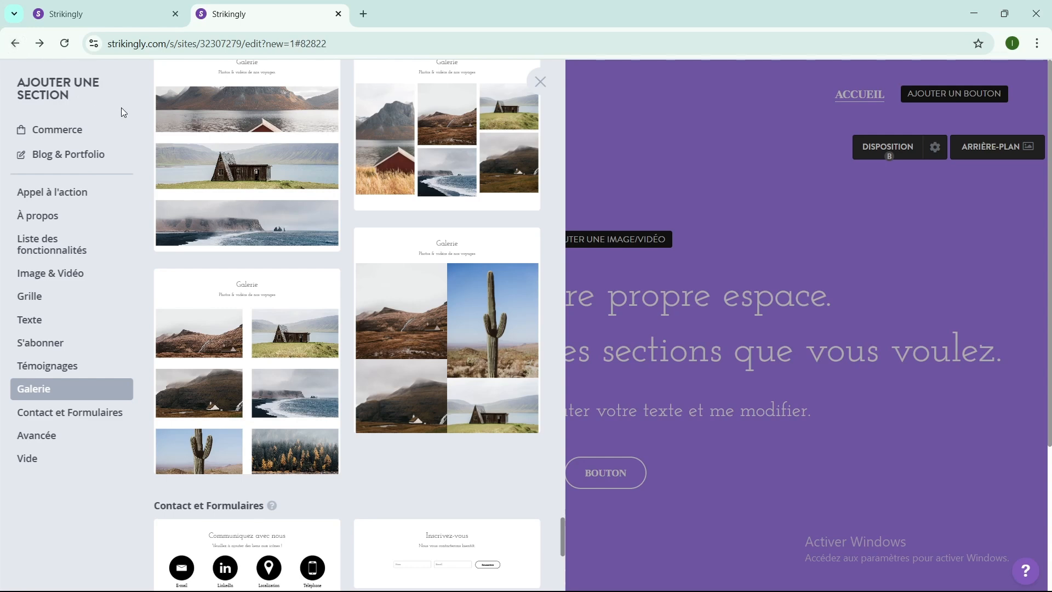
click(537, 82)
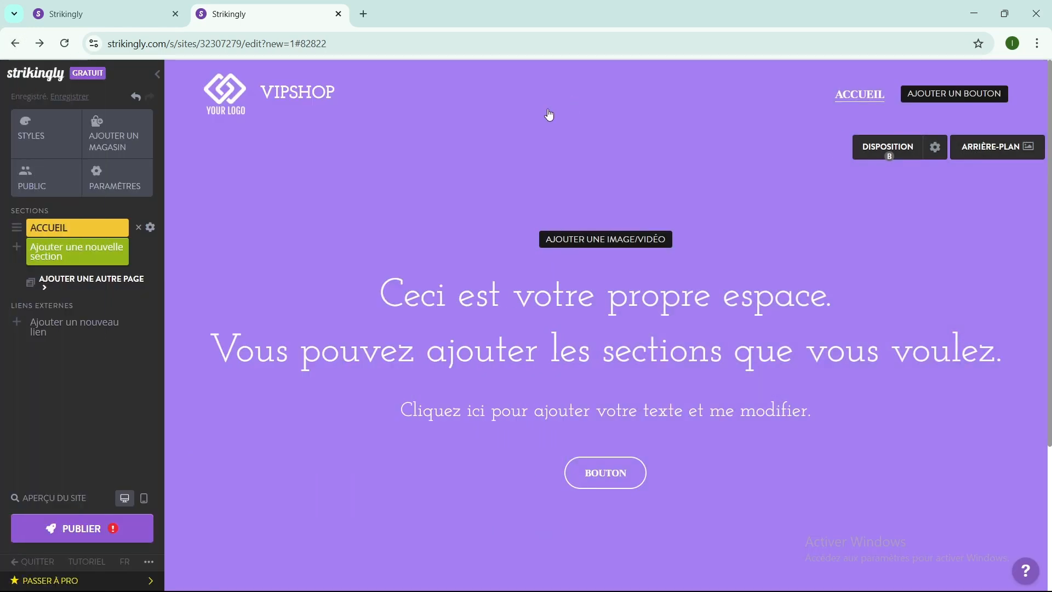
scroll(329, 224, down, 4)
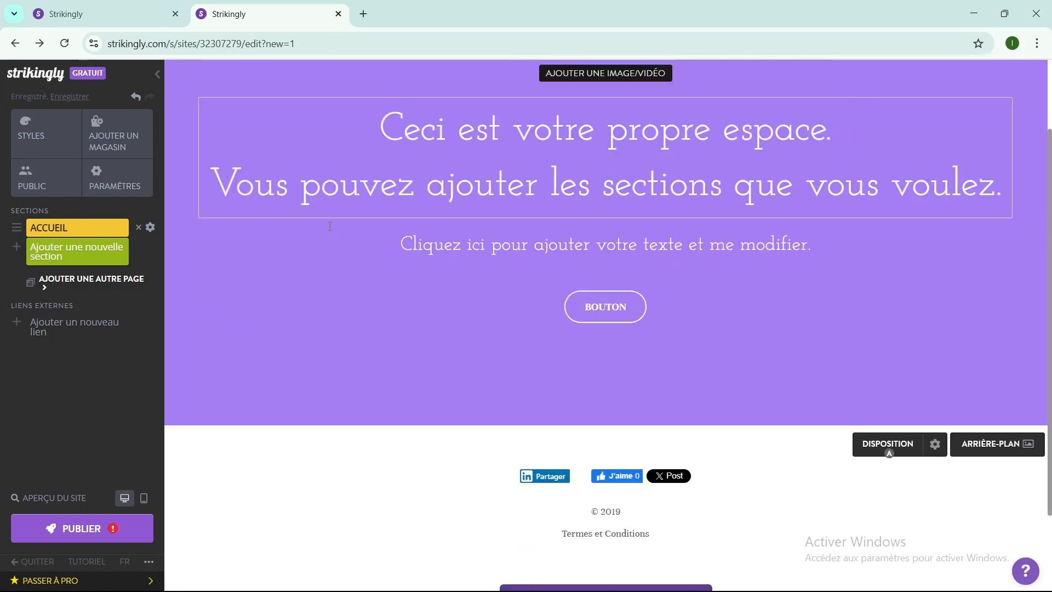
Review the site's audience list, and examine the unique views chart on the analytics page.
scroll(330, 226, up, 4)
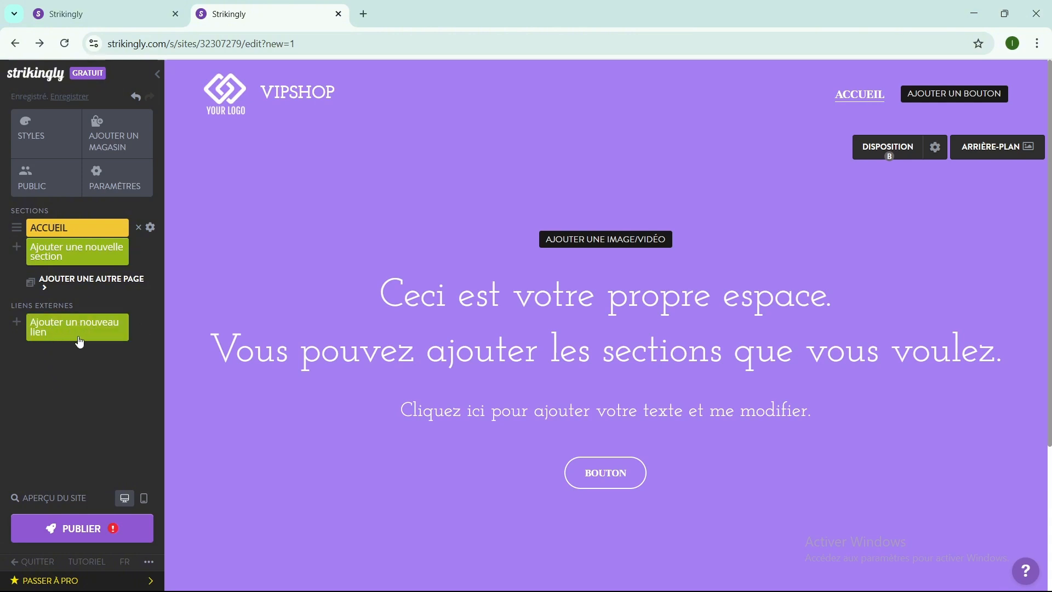
click(38, 176)
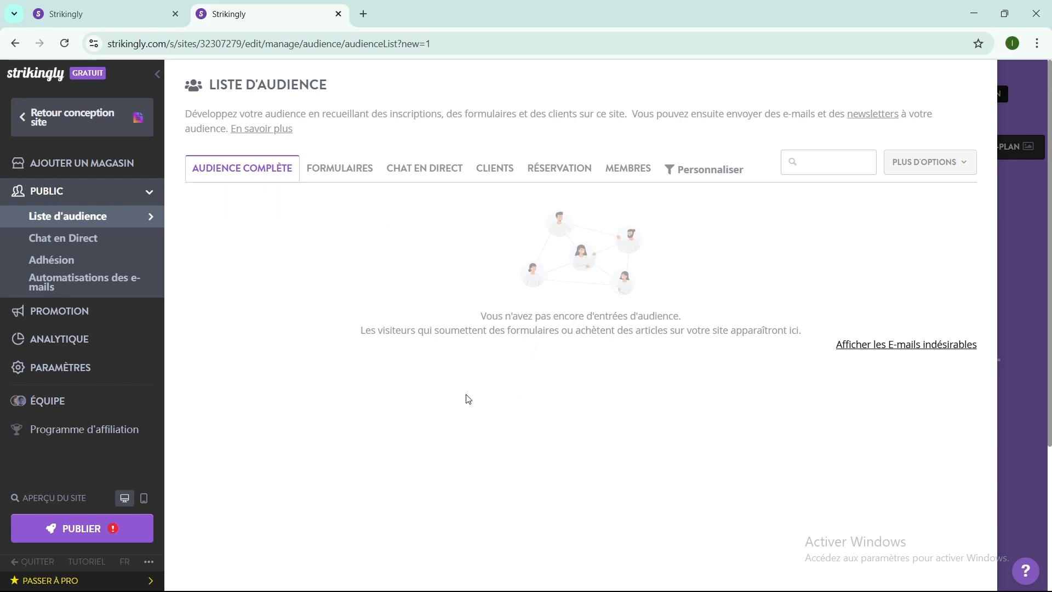
click(56, 346)
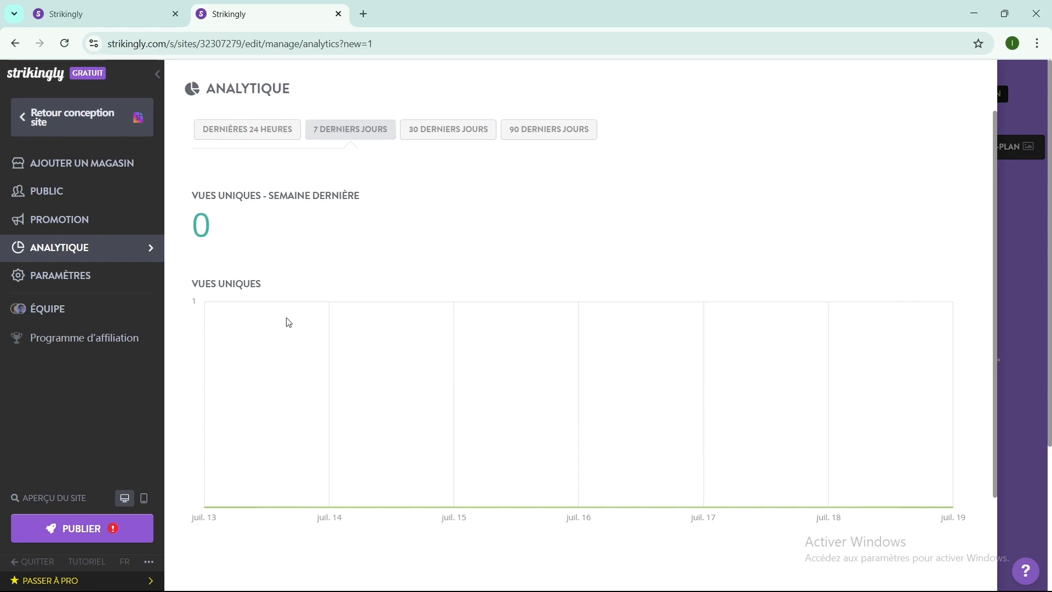
scroll(287, 321, down, 2)
scroll(286, 322, up, 2)
scroll(244, 272, down, 2)
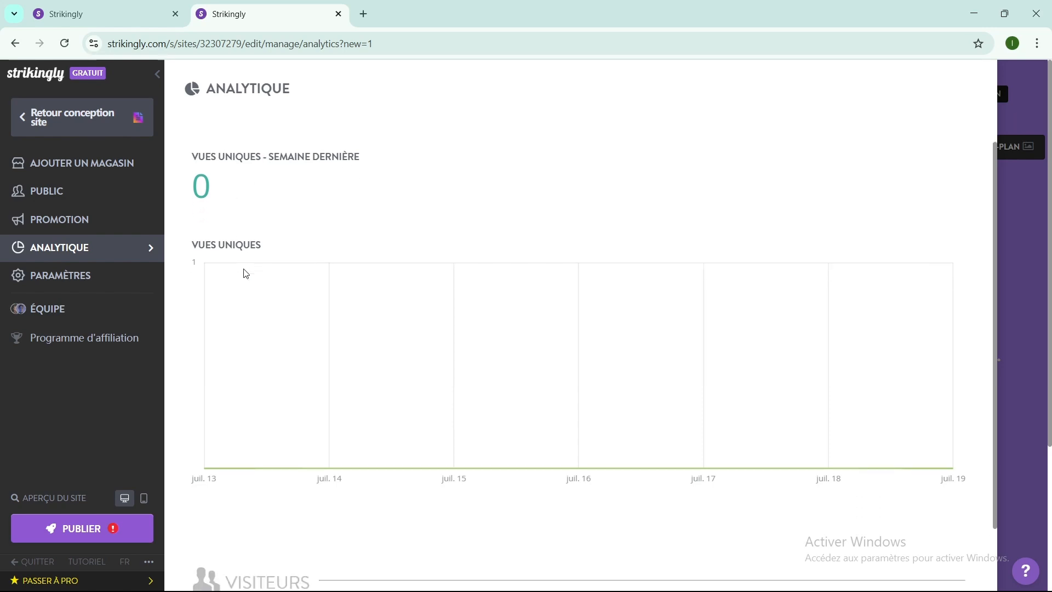
scroll(336, 308, up, 2)
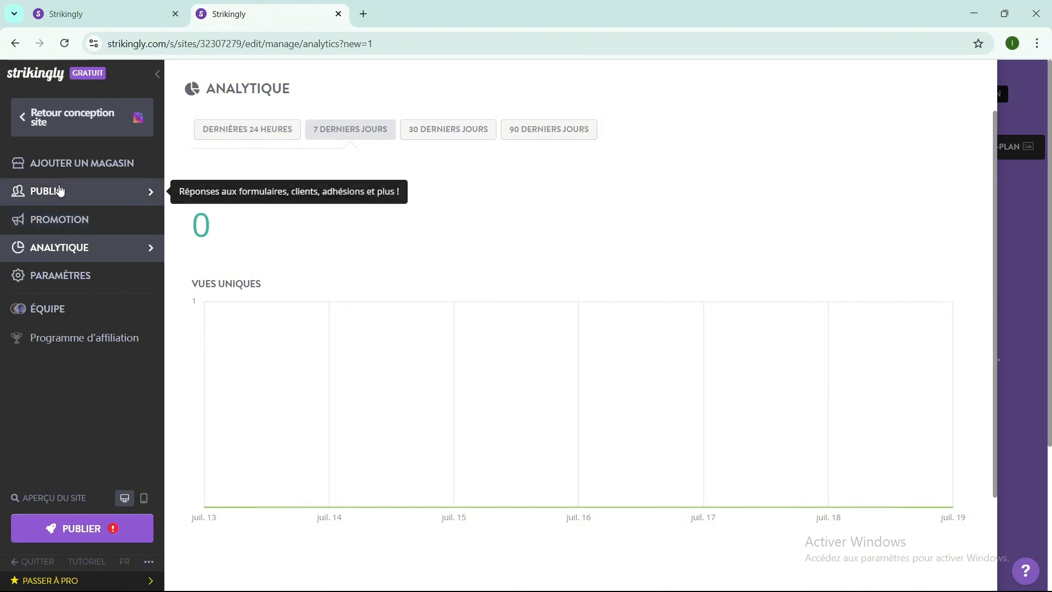
View the offer to add a Boutique section, dismiss it without adding the store, and return to the site design.
click(78, 163)
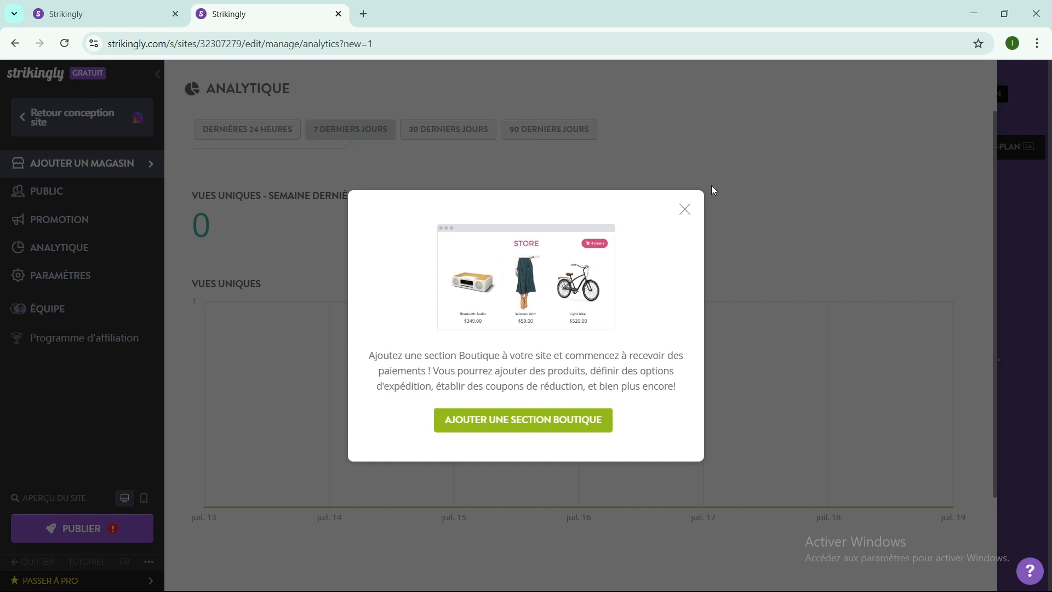
click(685, 209)
scroll(387, 249, down, 3)
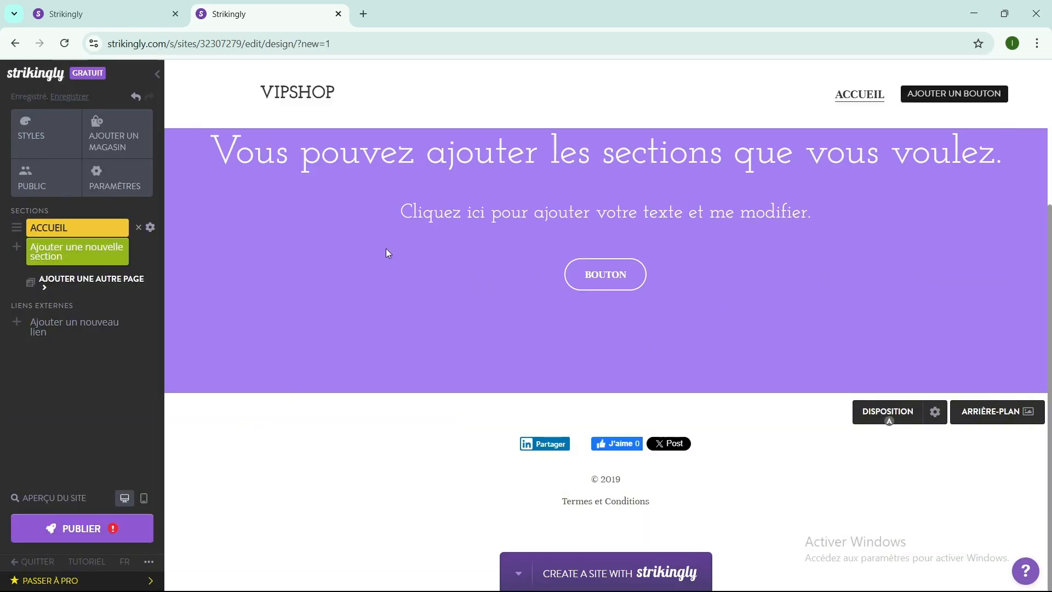